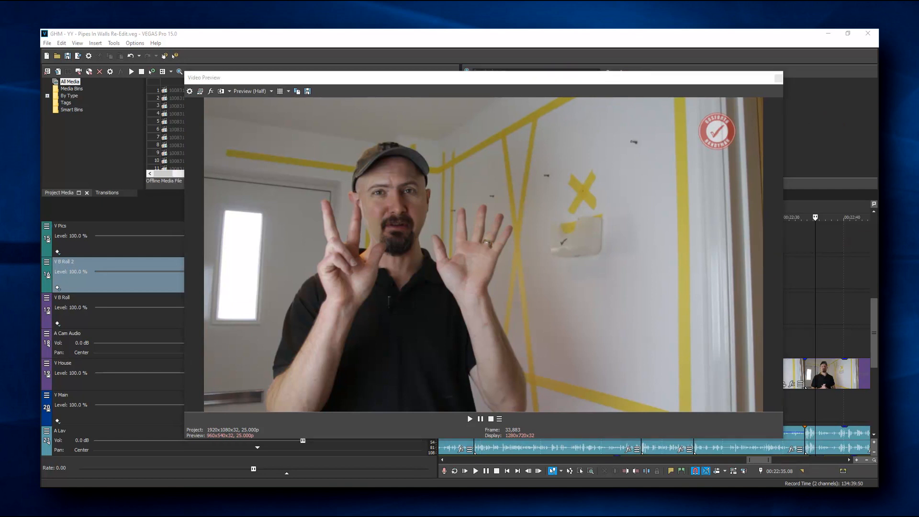
Mute the rendered "Avoiding Pipes in Walls" video in the media player and resize its window to cover the Video Preview
drag(878, 63, 481, 44)
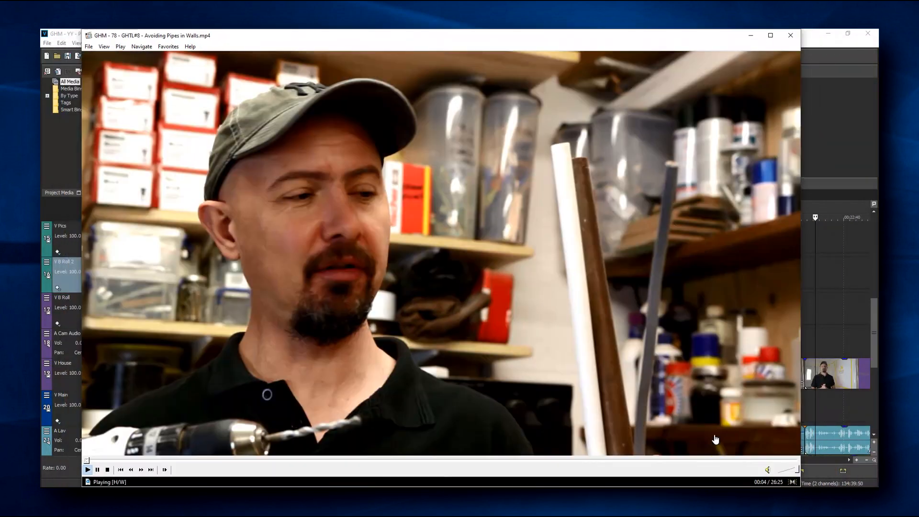
drag(798, 468, 774, 472)
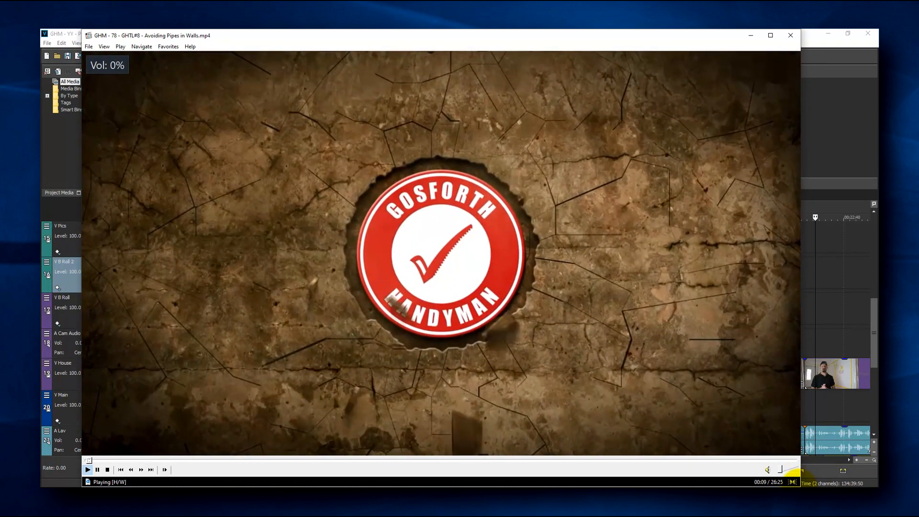
drag(796, 476, 666, 407)
drag(459, 31, 604, 73)
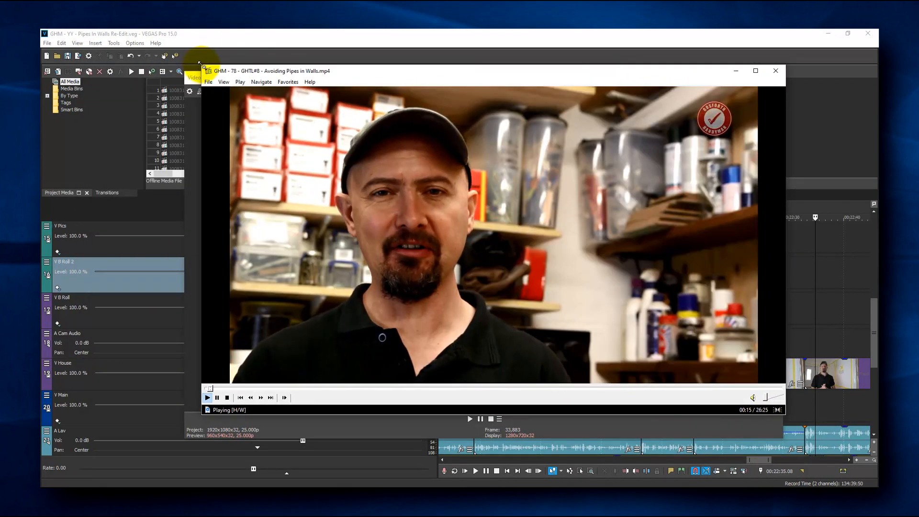
drag(202, 66, 184, 40)
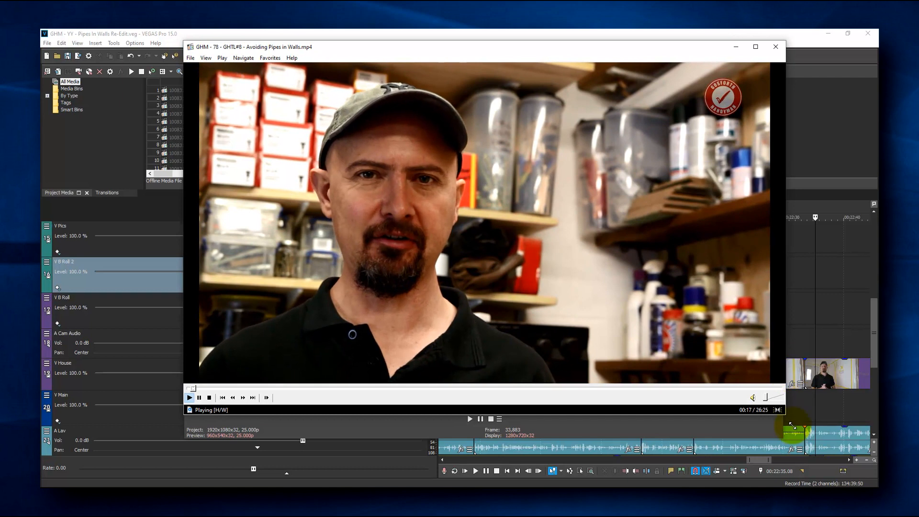
drag(785, 413, 800, 449)
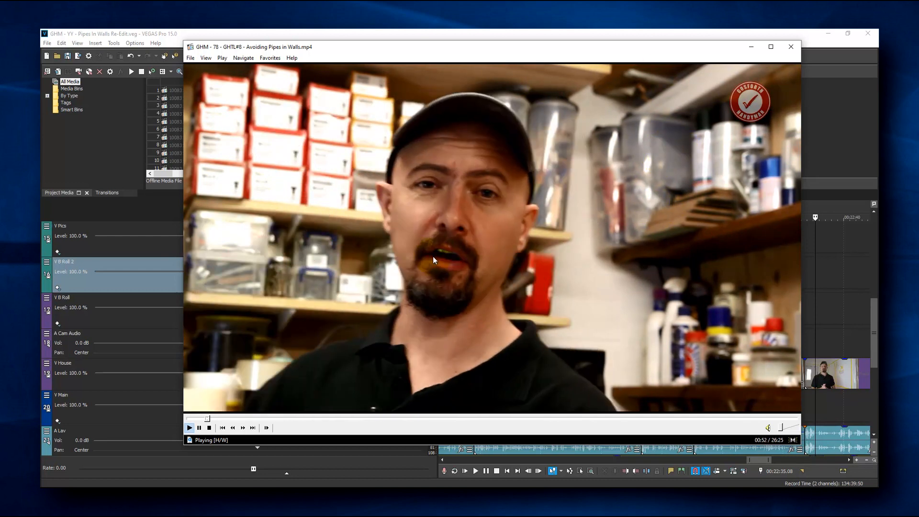
Pause the rendered video at 00:55 and move its player aside to compare its colours with the project preview
click(452, 253)
drag(498, 52, 497, 67)
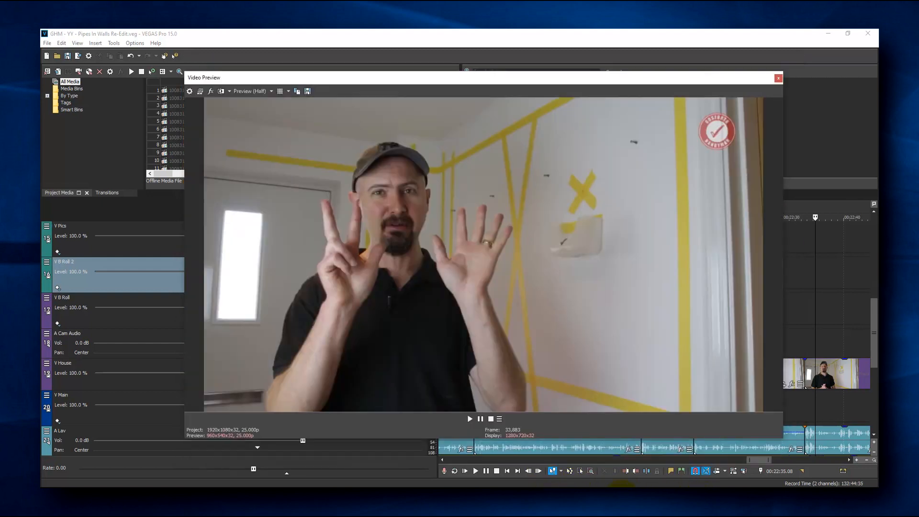
click(475, 471)
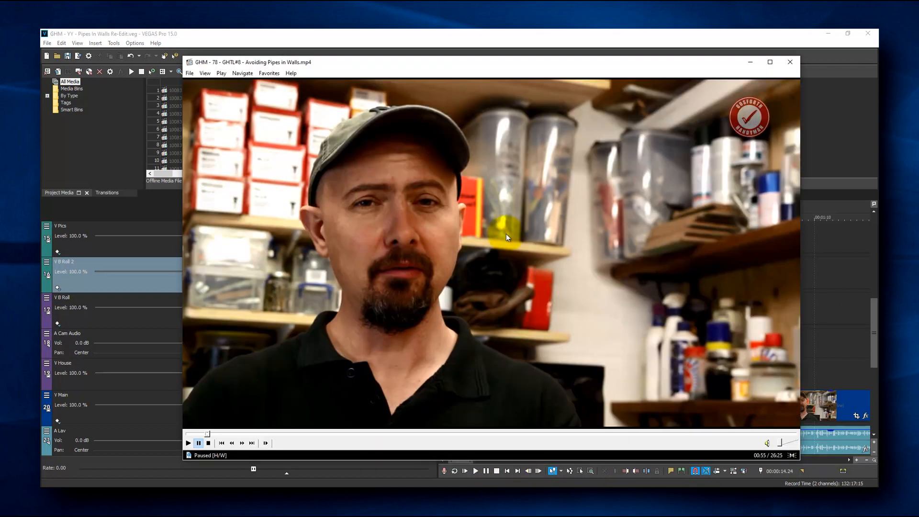
drag(478, 64, 787, 68)
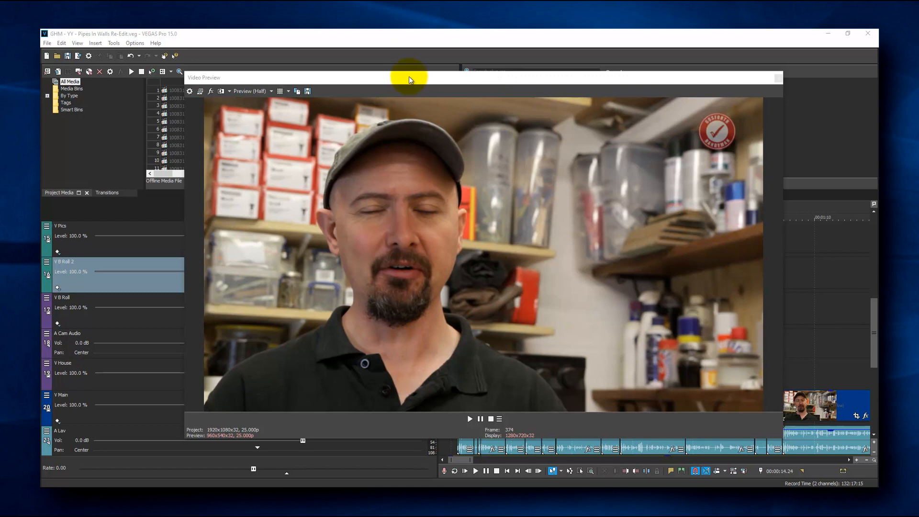
Move the Video Preview window off this screen and switch to the "ASM - Colour Correction" window layout
drag(404, 79, 918, 118)
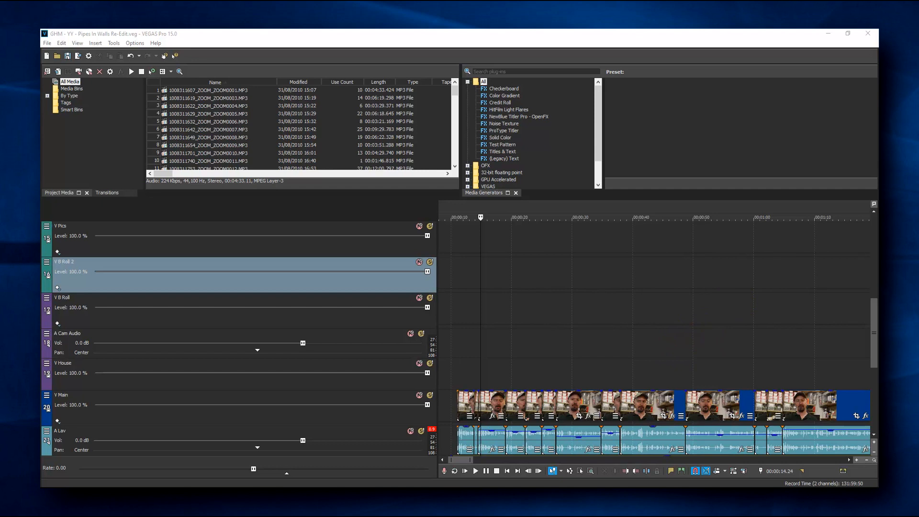
click(75, 42)
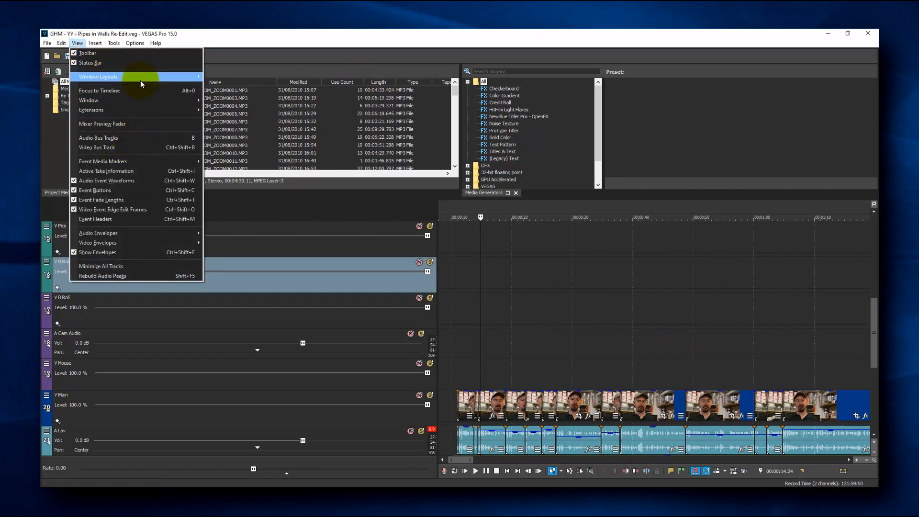
mouse_move(142, 79)
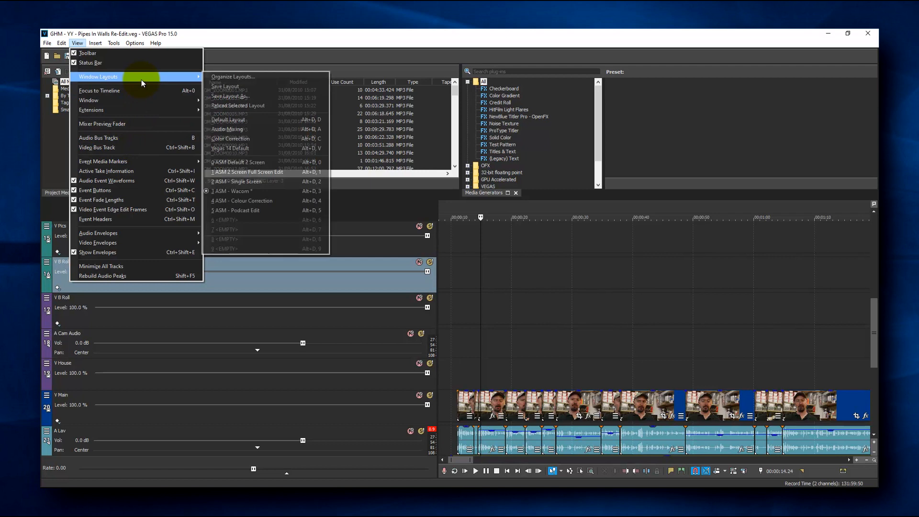
click(272, 201)
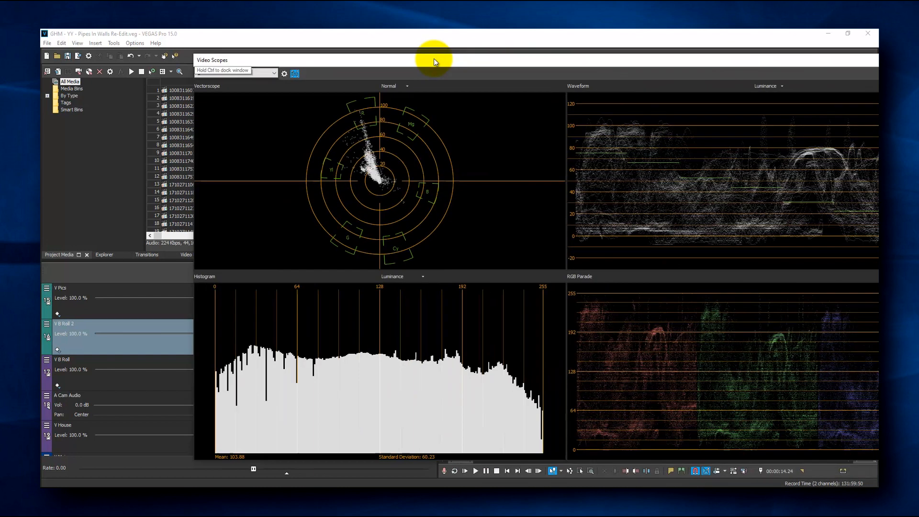
Reposition the Video Scopes window to examine the vectorscope, waveform, histogram and RGB parade, and move it out of the way
drag(434, 58, 370, 67)
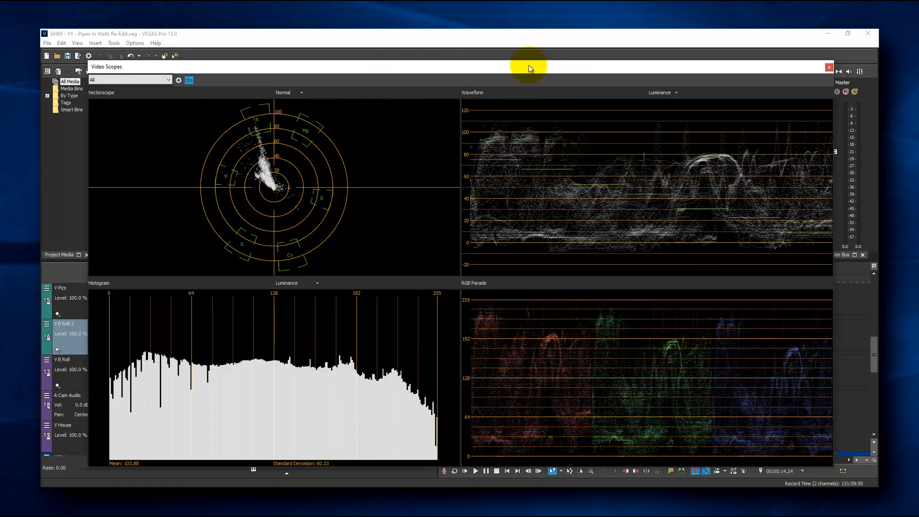
drag(514, 68, 492, 58)
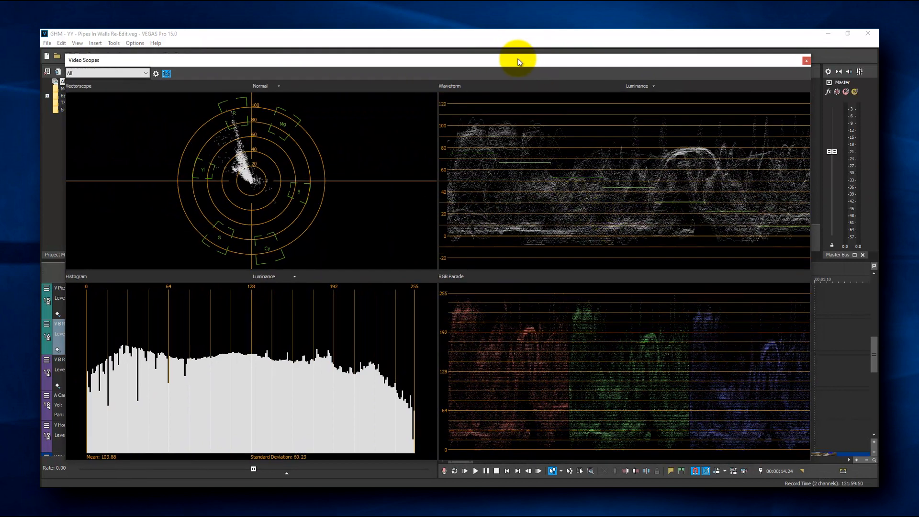
mouse_move(504, 59)
mouse_down()
mouse_move(609, 82)
mouse_move(519, 57)
mouse_up()
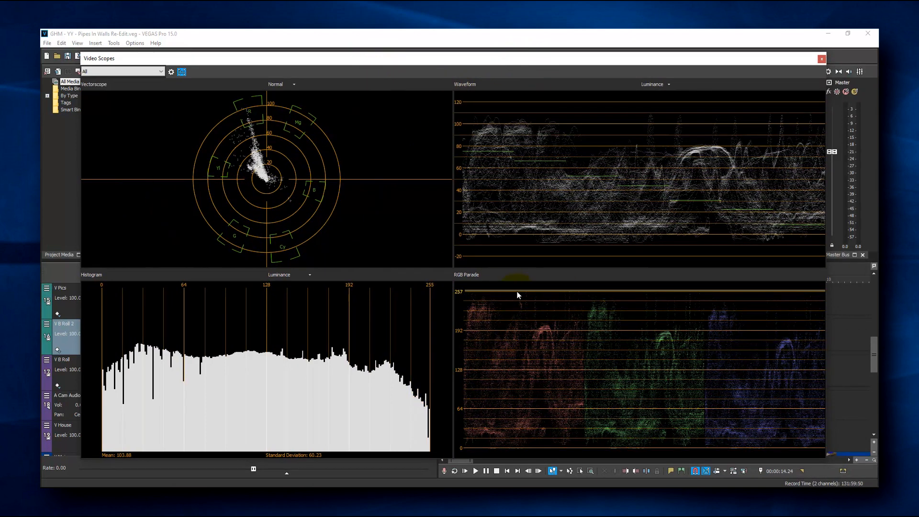
mouse_move(517, 65)
mouse_down()
mouse_move(513, 58)
mouse_move(604, 73)
mouse_move(530, 67)
mouse_up()
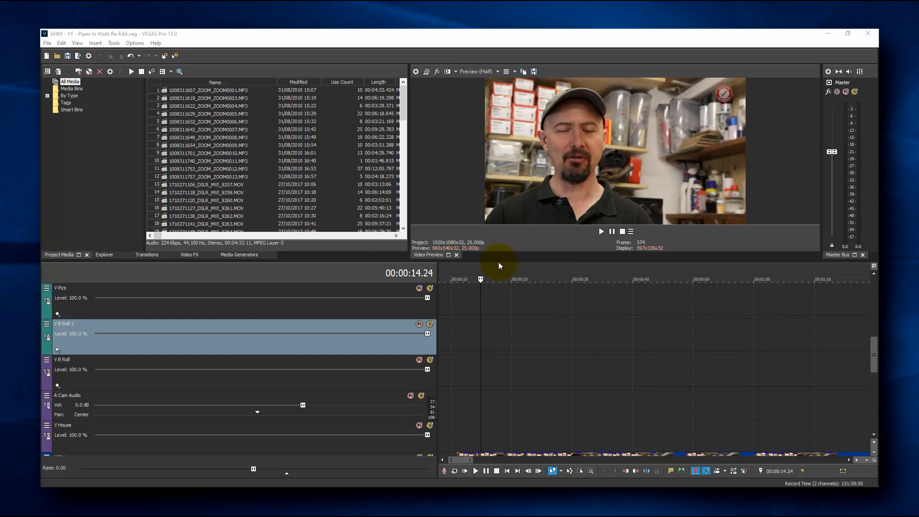
Enlarge the docked preview and add a VEGAS Levels video output effect with the preset "Studio RGB to Computer RGb - ONLY FOR EDIT"
drag(494, 261, 478, 331)
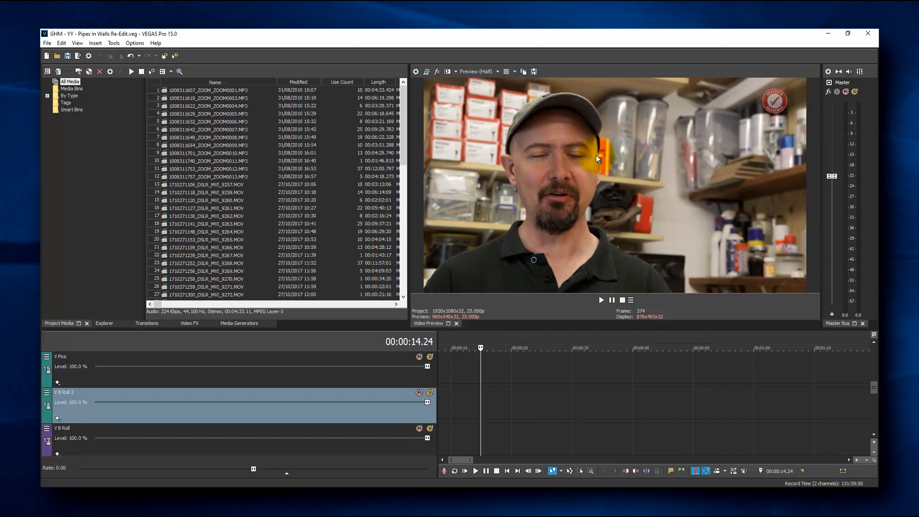
click(437, 72)
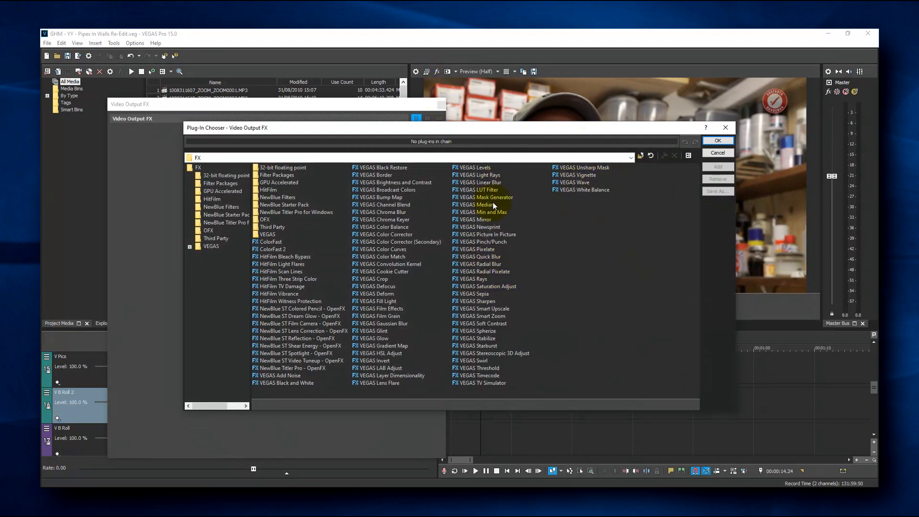
double_click(483, 167)
click(720, 141)
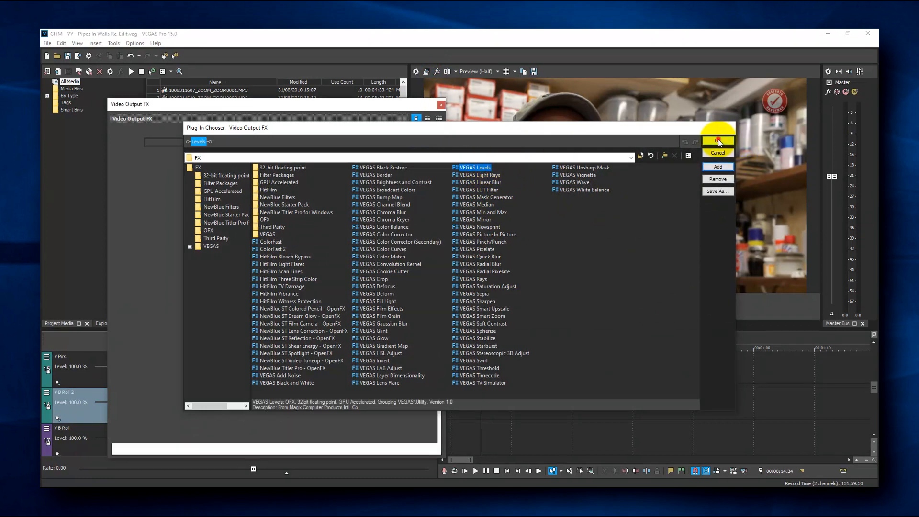
drag(397, 108, 655, 96)
click(673, 130)
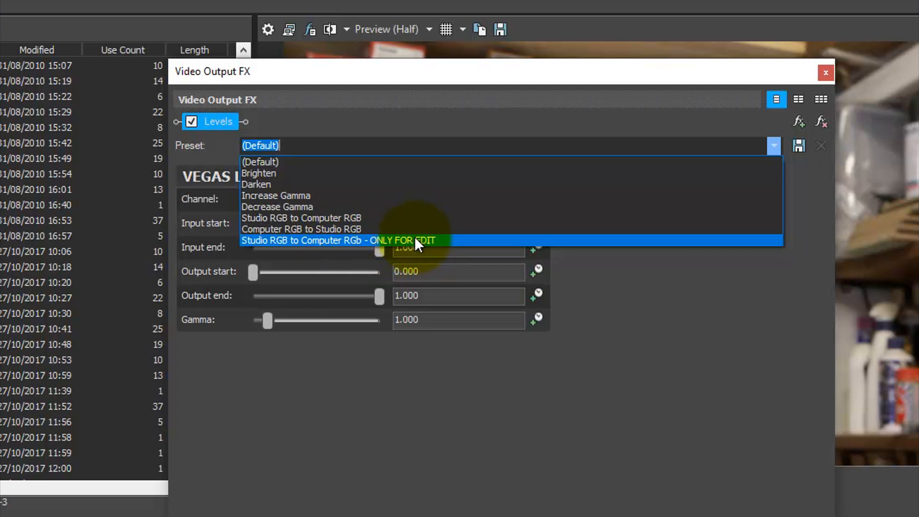
click(397, 240)
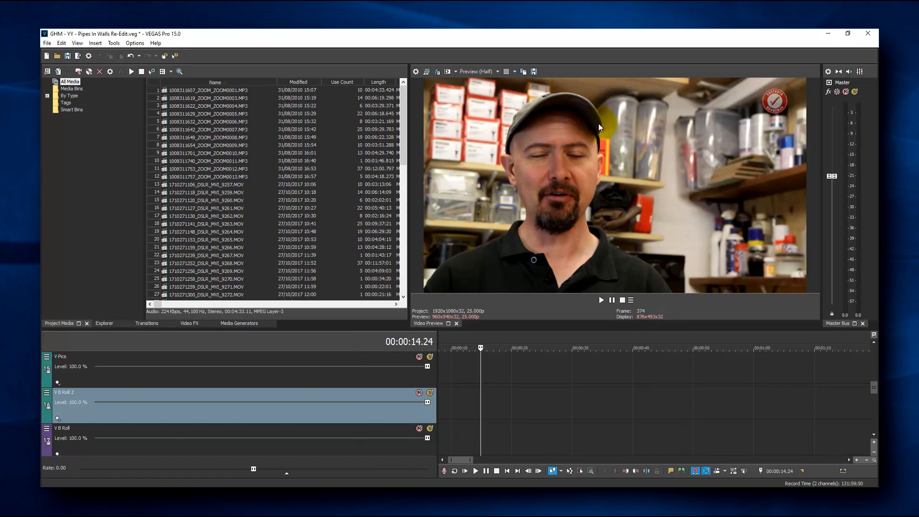
click(437, 72)
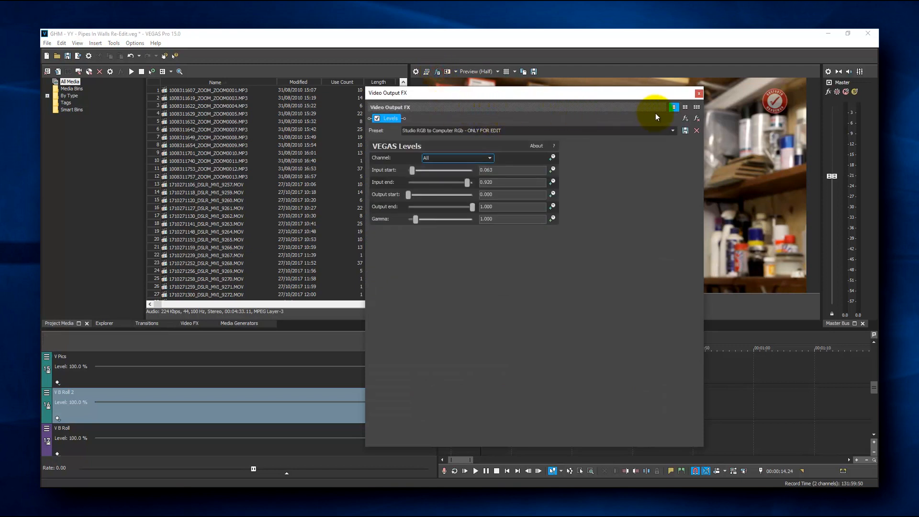
click(699, 93)
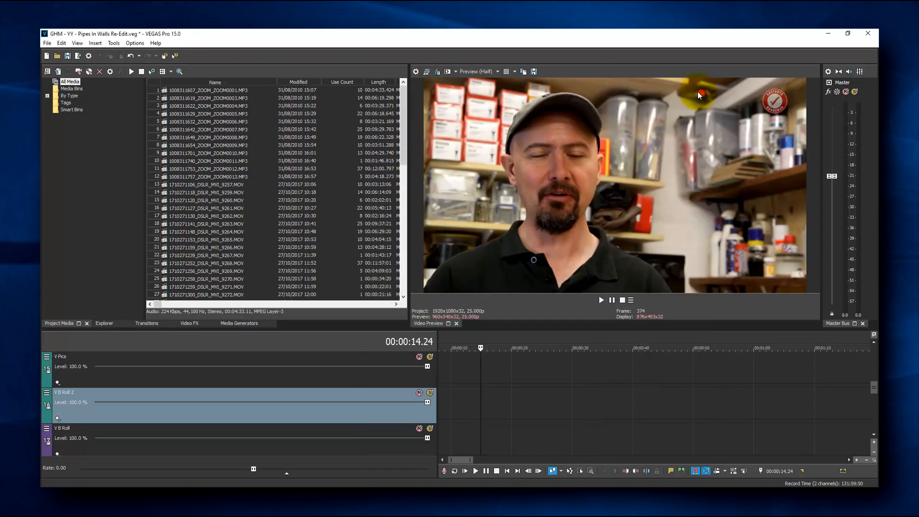
Compare the picture in split-screen preview with the Levels output effect switched off and on again, ending with split-screen off
click(447, 71)
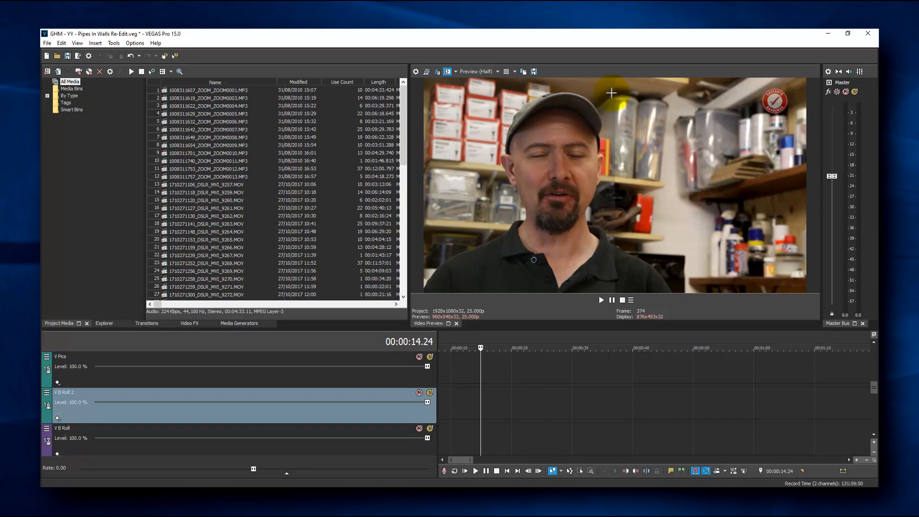
click(436, 72)
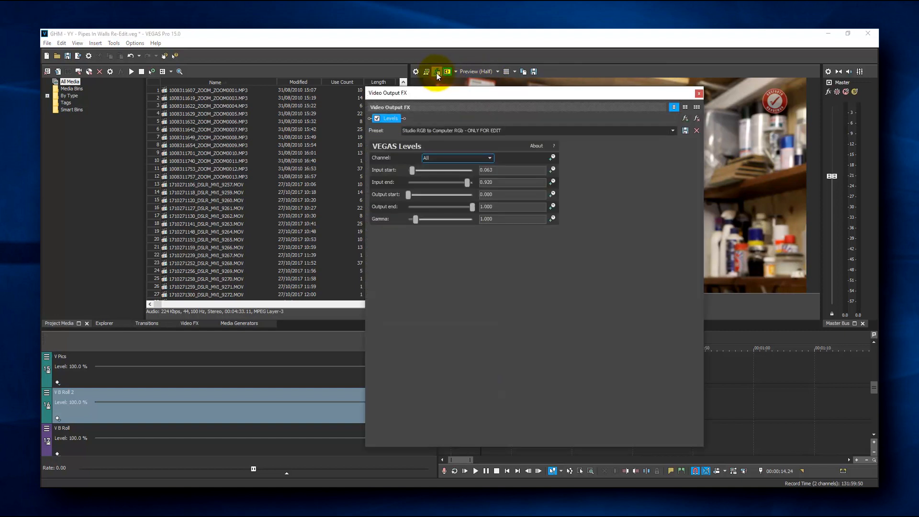
click(376, 118)
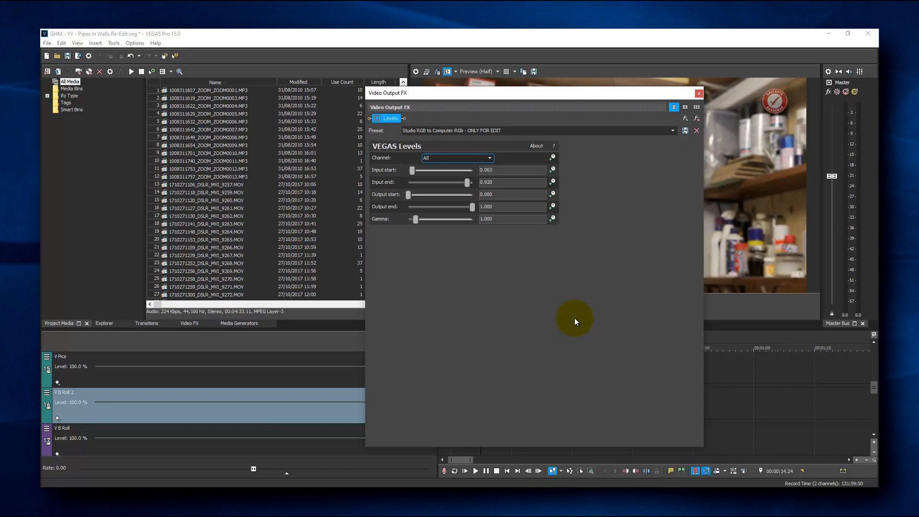
click(378, 118)
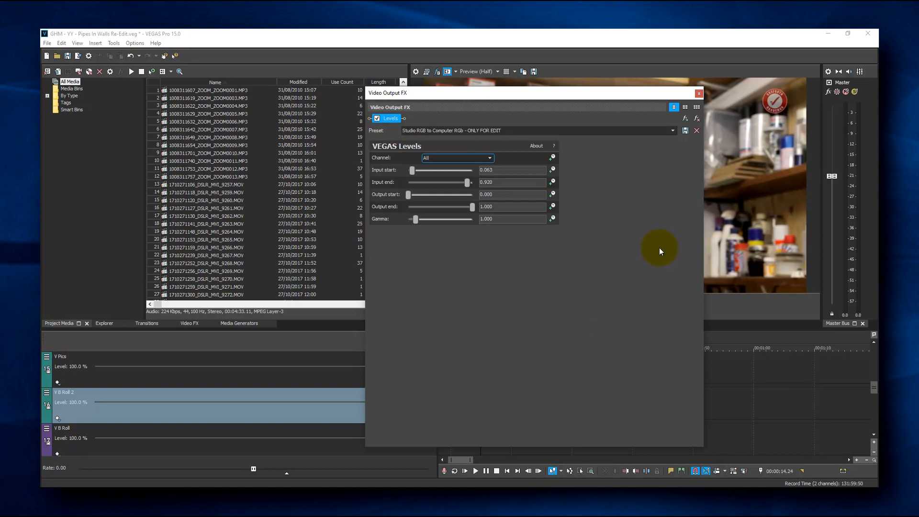
click(698, 93)
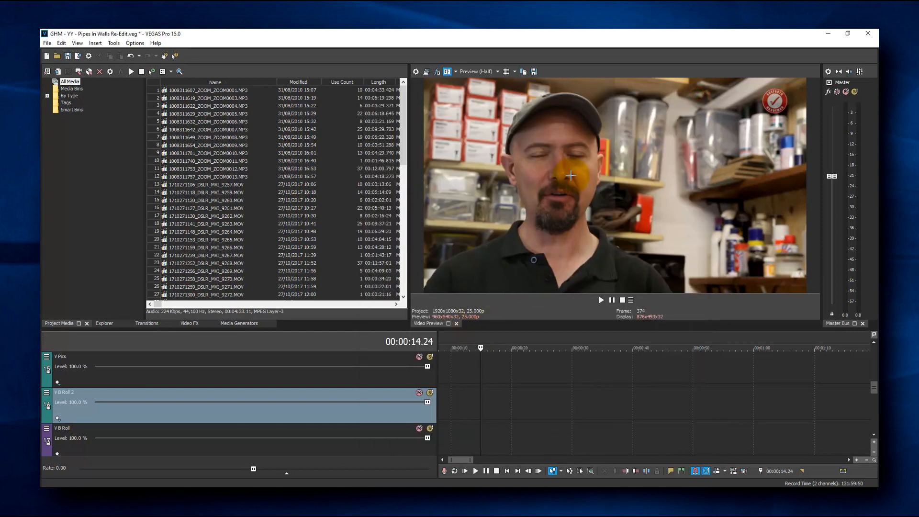
click(447, 71)
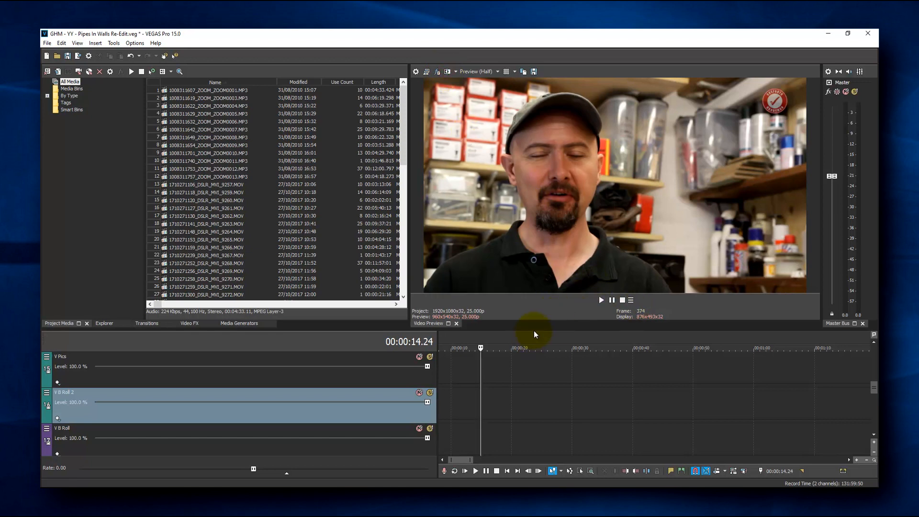
Examine the preview at several timeline positions between about 00:24:29 and 00:24:54
drag(464, 460, 479, 462)
drag(872, 388, 871, 404)
drag(475, 460, 792, 461)
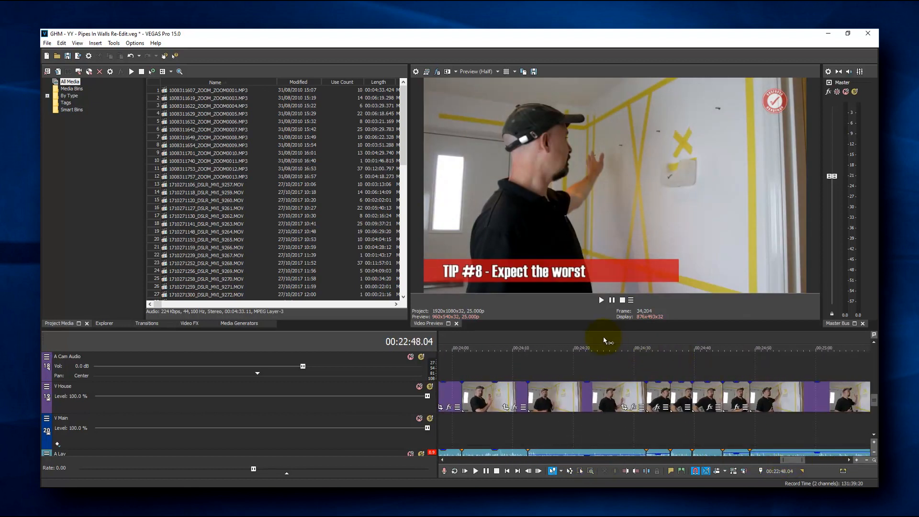
click(609, 336)
click(632, 334)
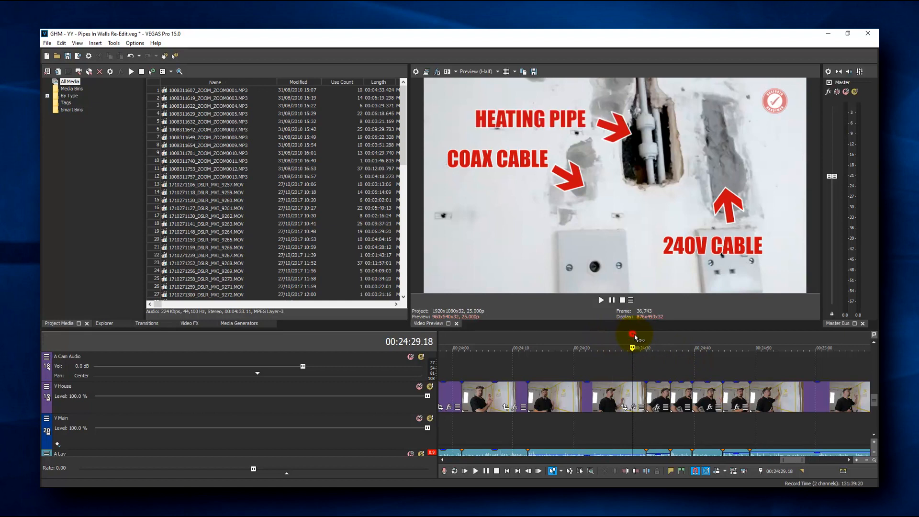
click(704, 339)
click(768, 341)
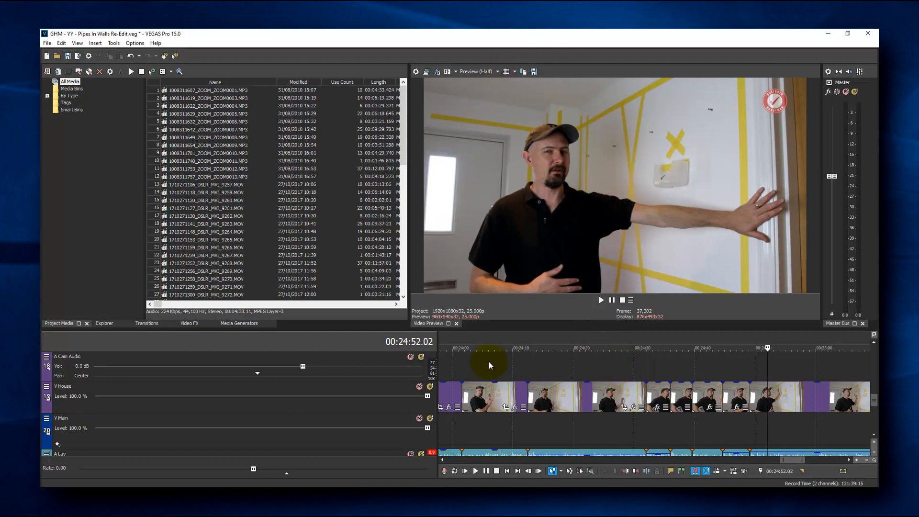
click(779, 345)
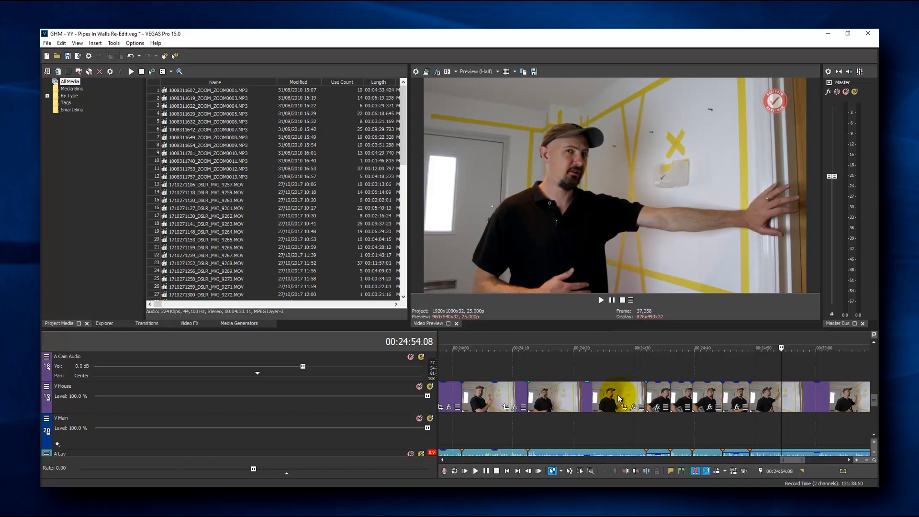
Find the B-roll clip of the handheld wall detector and place the playhead on it at 00:23:05.24
click(366, 386)
drag(873, 401, 874, 384)
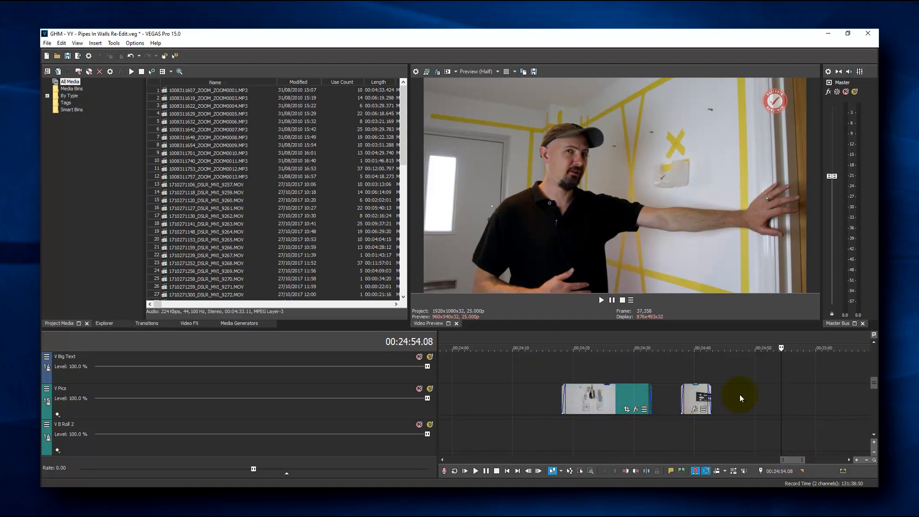
drag(874, 380, 874, 386)
drag(781, 459, 770, 461)
click(751, 406)
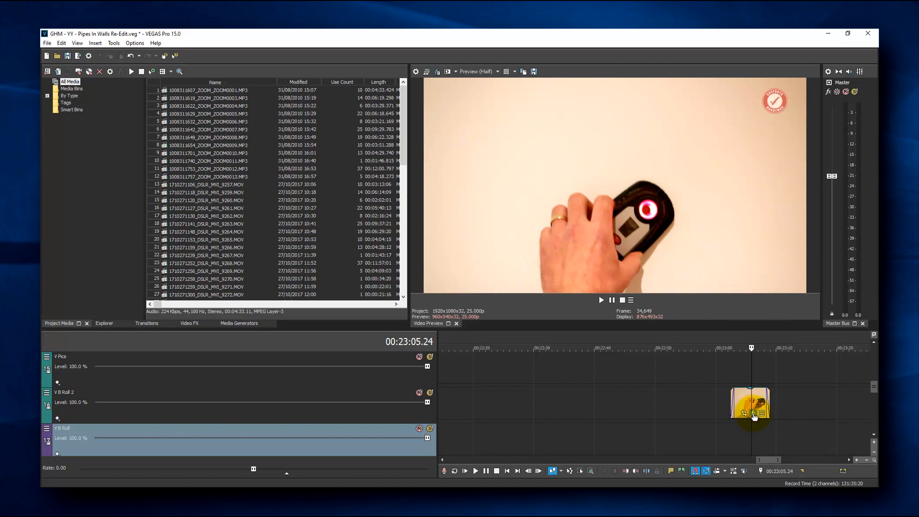
click(755, 415)
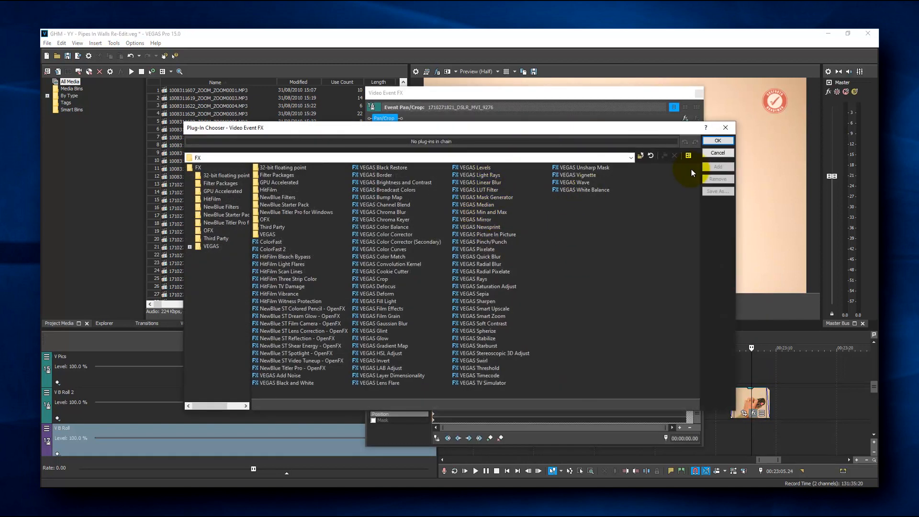
click(718, 153)
click(700, 94)
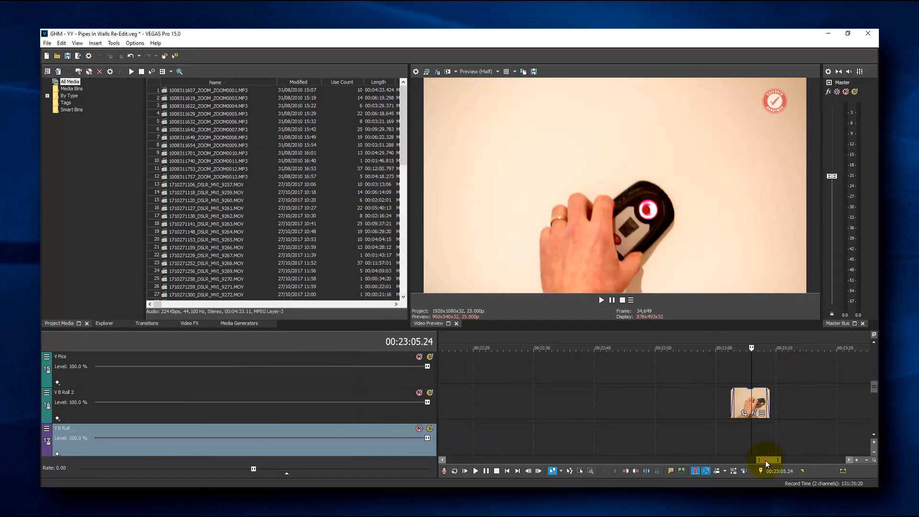
Find the clips on the V House track and place the playhead on them at 00:23:46.20
drag(761, 459, 772, 459)
drag(875, 386, 872, 403)
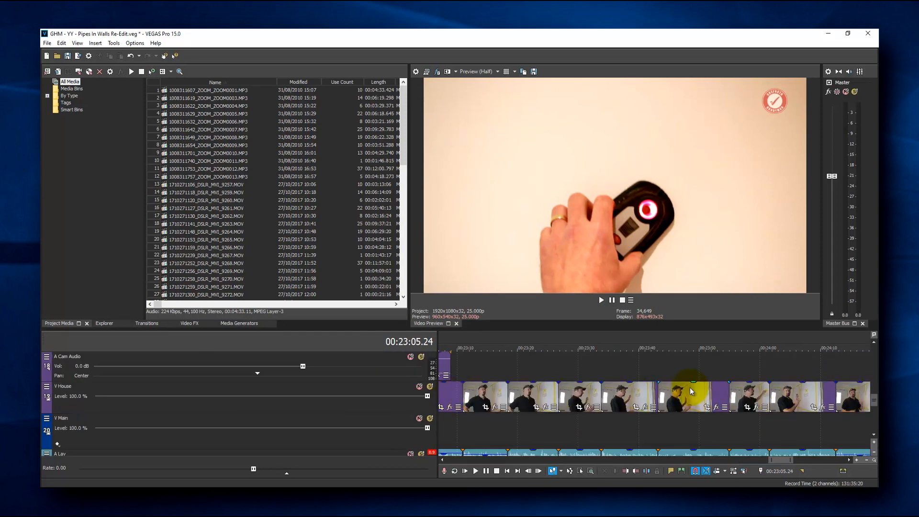
click(680, 338)
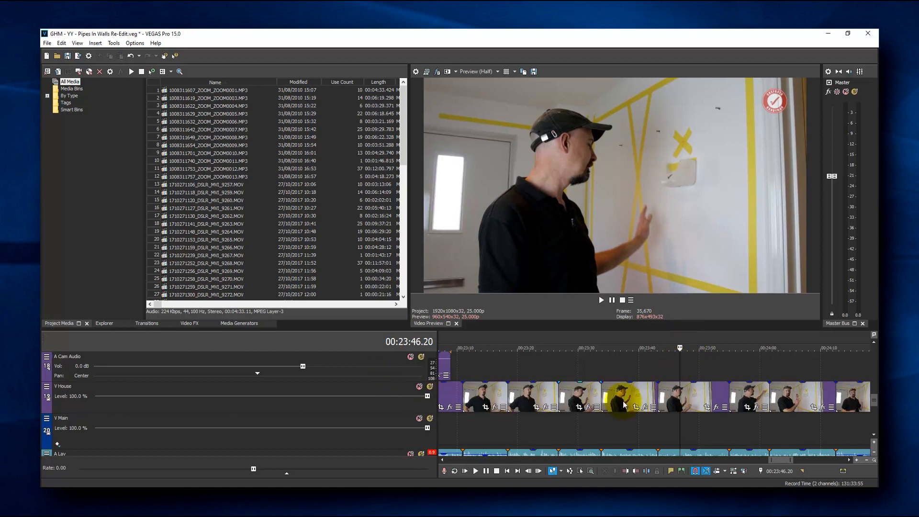
Add VEGAS Brightness and Contrast and VEGAS Color Corrector as track effects on the V House track
click(365, 390)
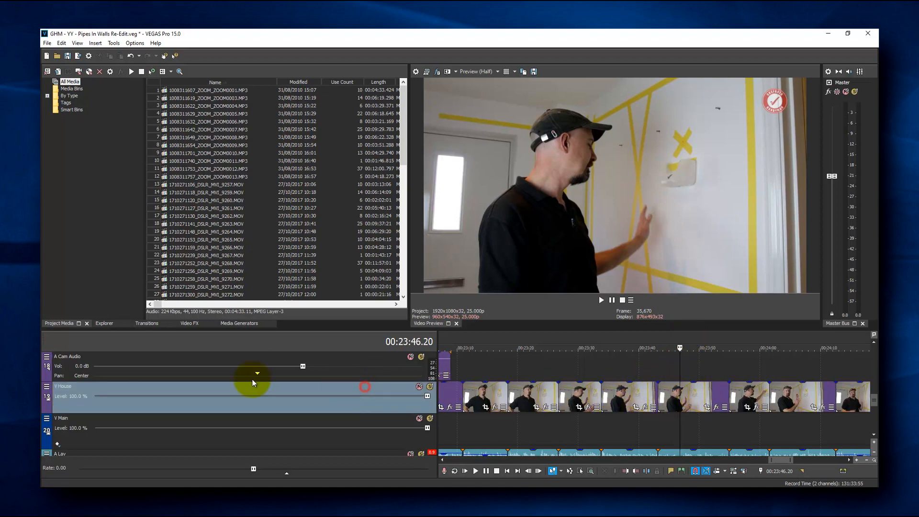
click(47, 388)
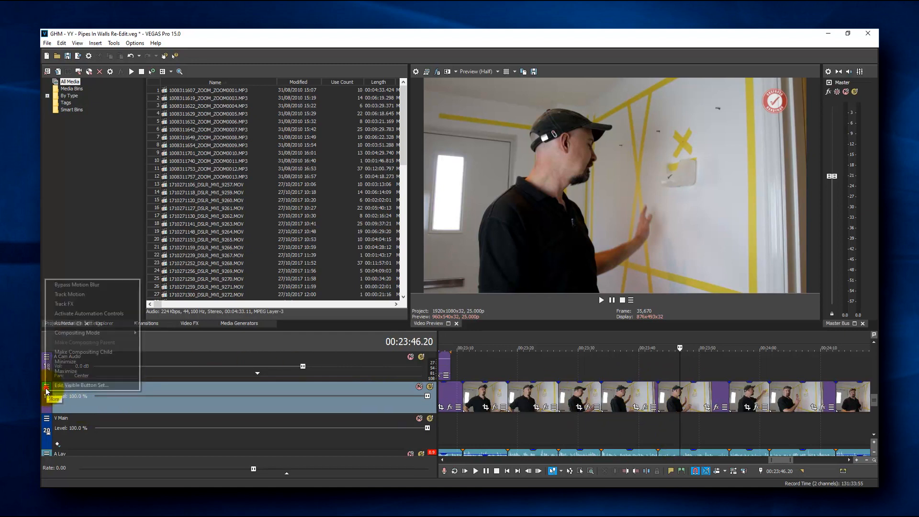
click(78, 304)
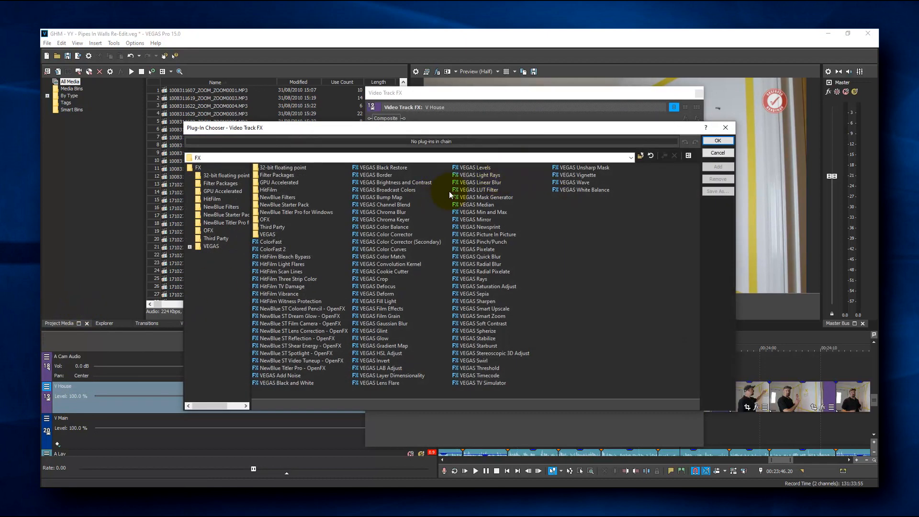
double_click(403, 183)
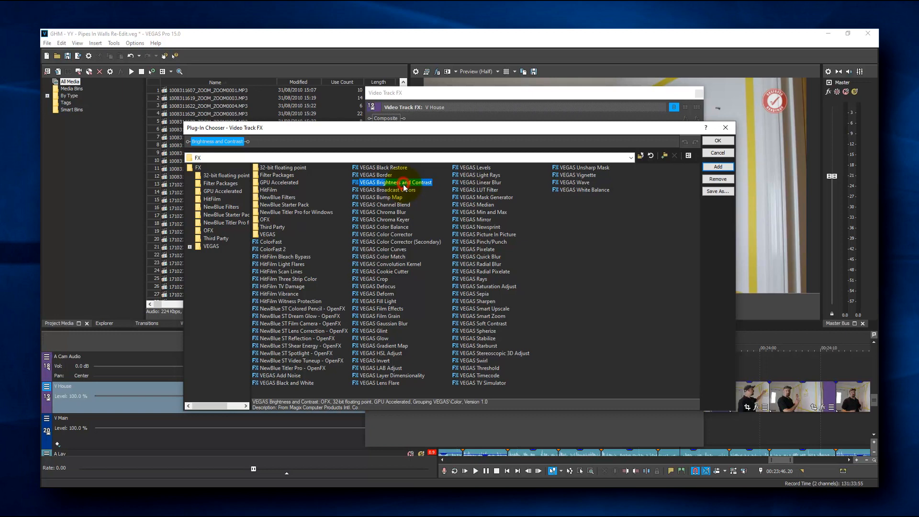
double_click(388, 235)
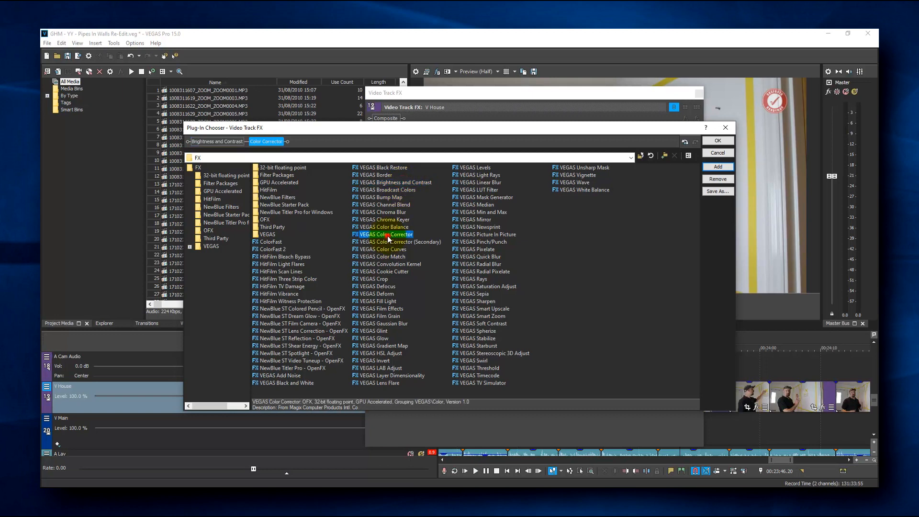
click(718, 141)
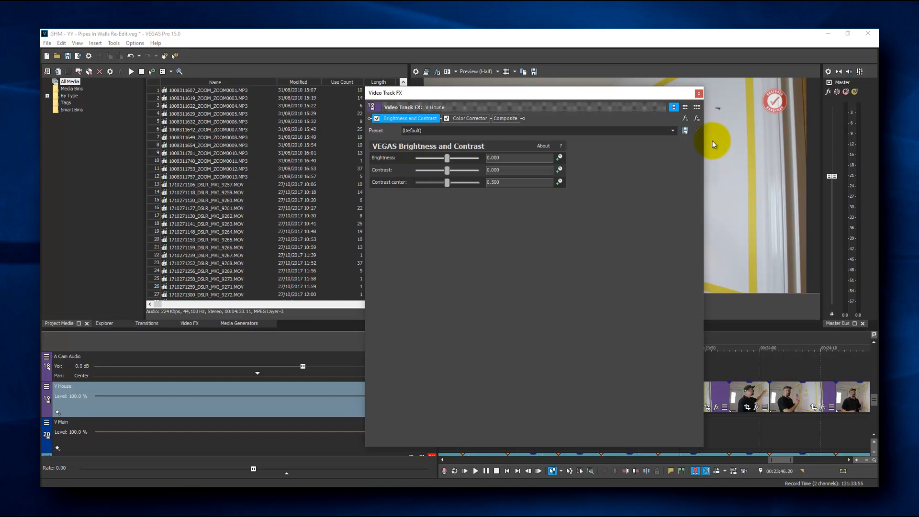
Clear the effects window off the preview and sample complementary colours in the Color Corrector: the white wall for High, the wall above the raised hand for Mid
drag(542, 94, 278, 107)
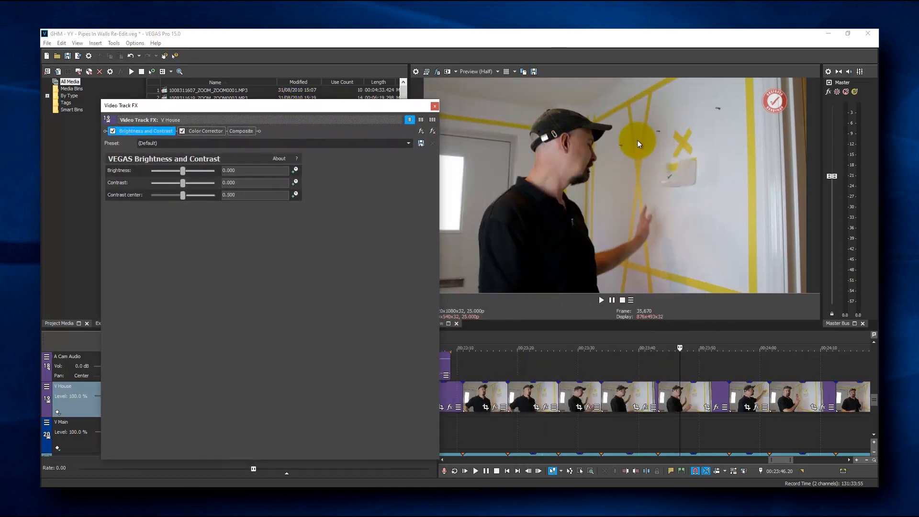
drag(388, 118, 399, 92)
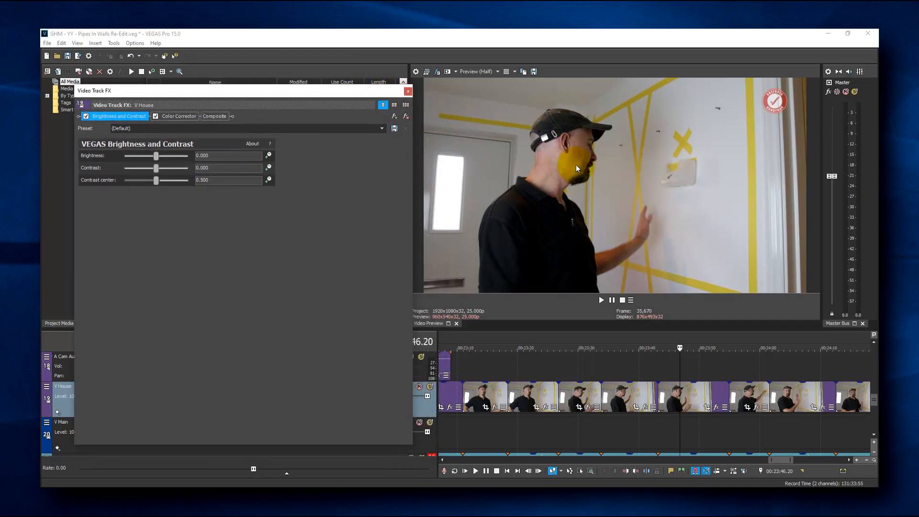
click(180, 116)
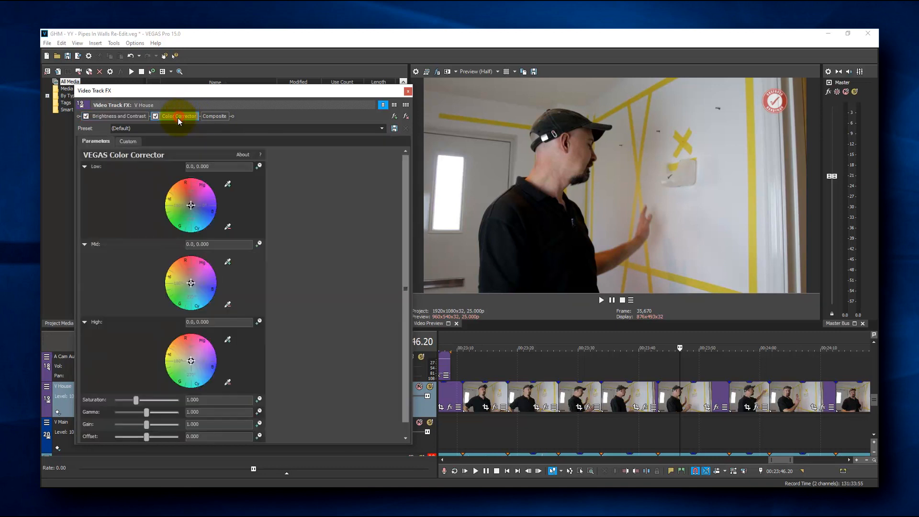
click(127, 144)
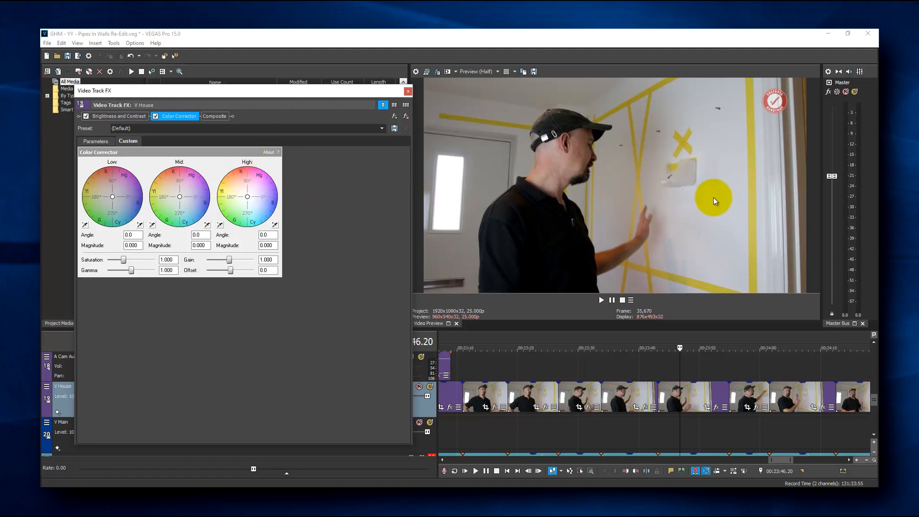
click(221, 227)
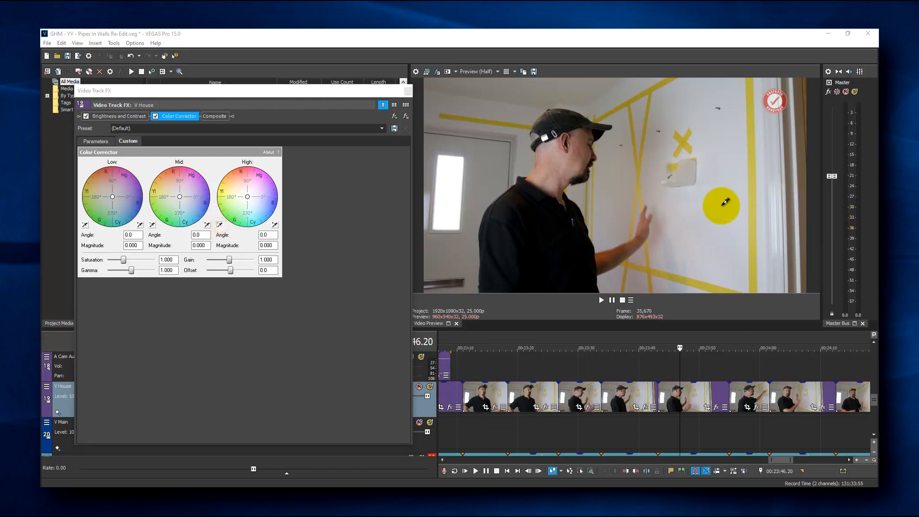
click(722, 206)
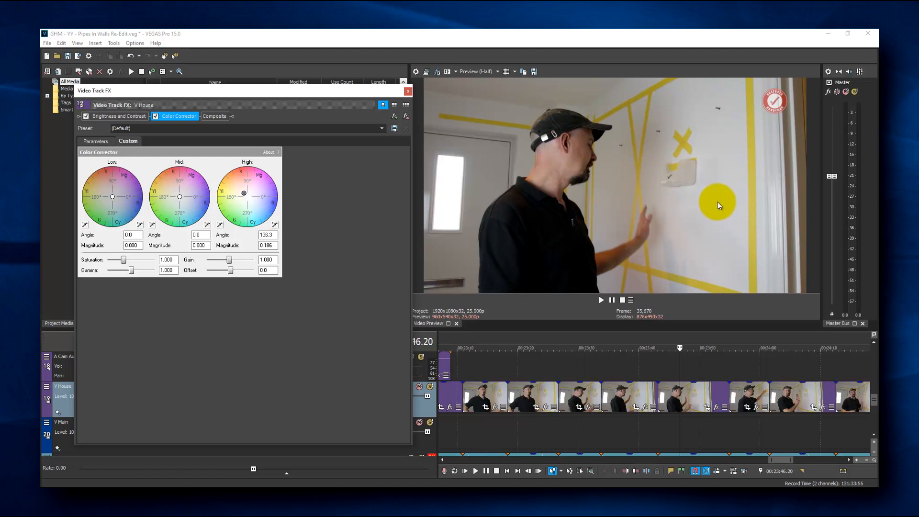
click(152, 225)
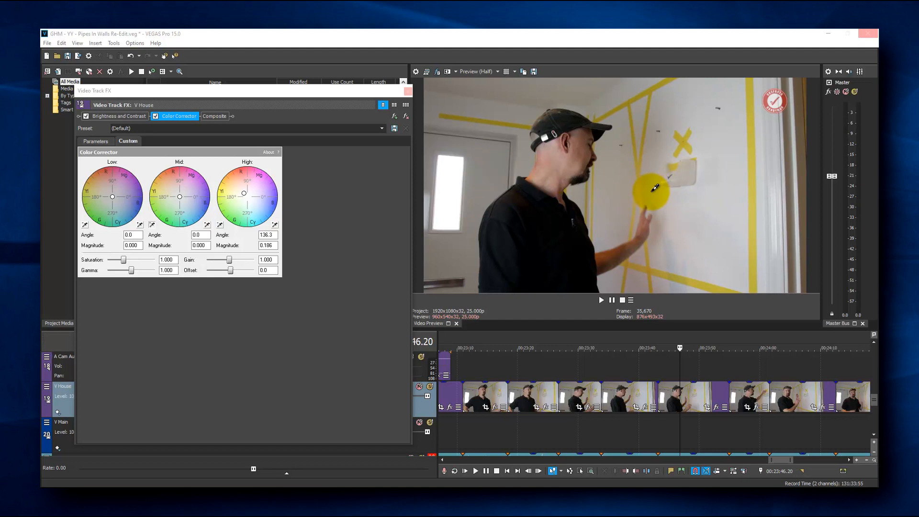
click(652, 191)
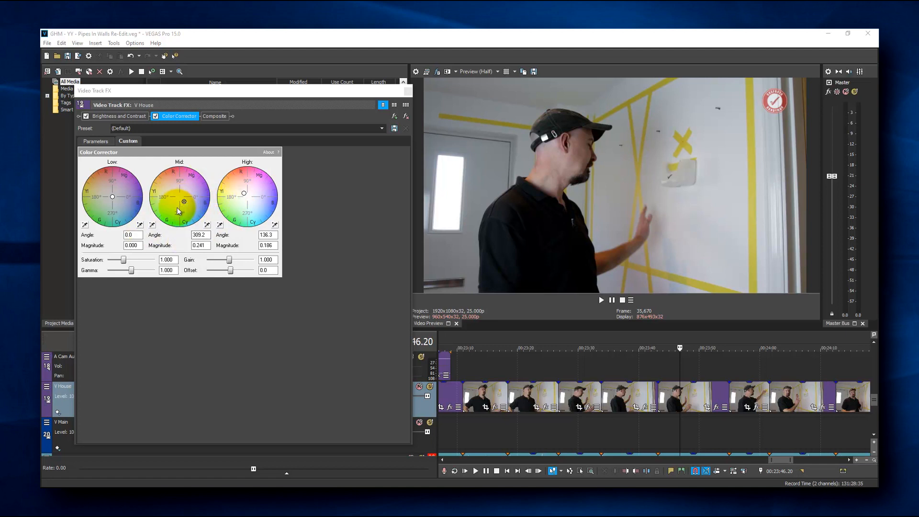
Adjust the Color Corrector's Mid colour wheel by hand to 126.87, 0.1389
click(96, 142)
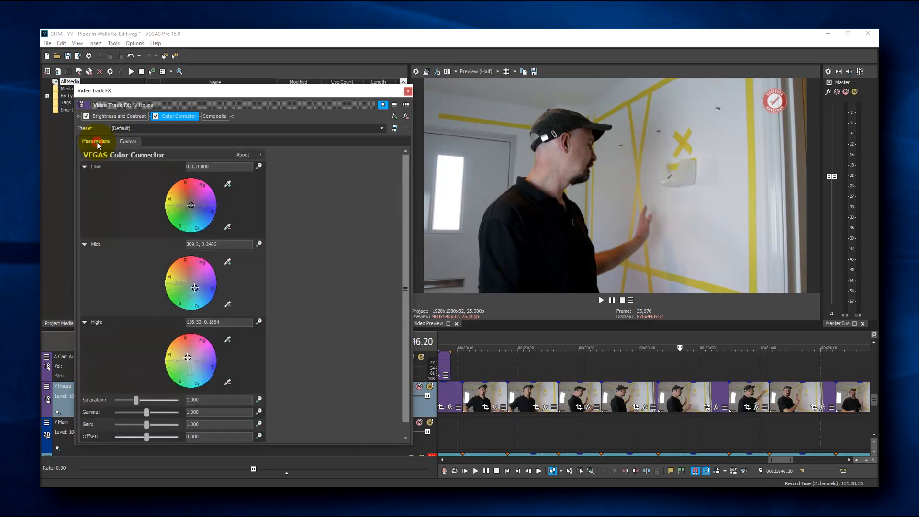
click(122, 141)
click(97, 141)
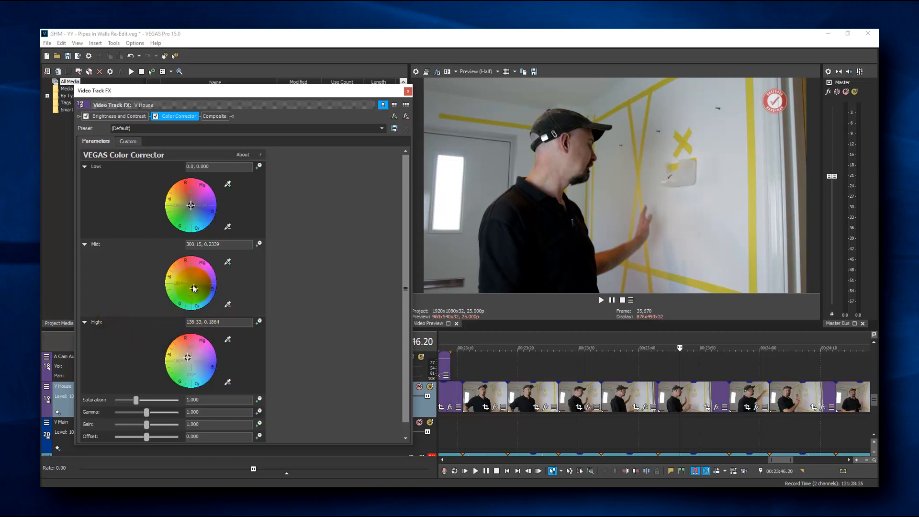
drag(192, 286, 187, 283)
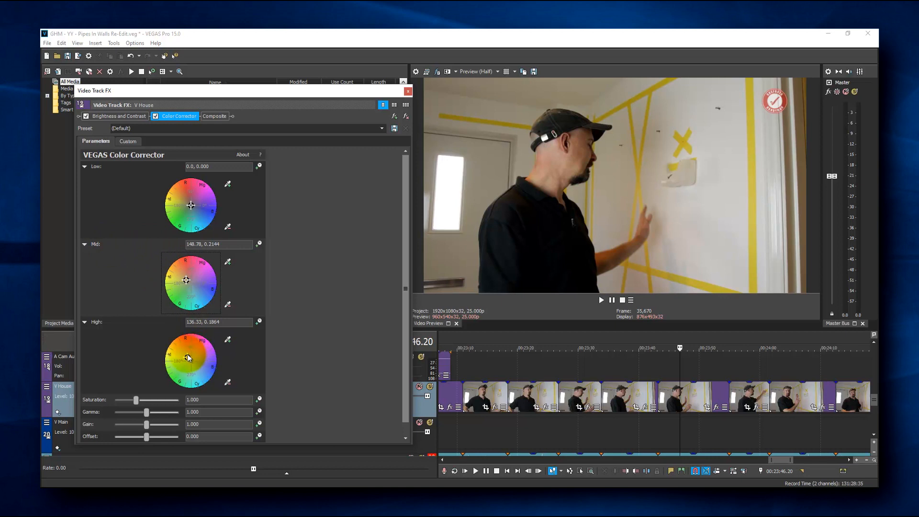
drag(189, 282, 190, 282)
mouse_move(188, 274)
mouse_down()
mouse_move(184, 266)
mouse_move(194, 281)
mouse_move(216, 283)
mouse_move(194, 261)
mouse_move(181, 296)
mouse_move(188, 283)
mouse_up()
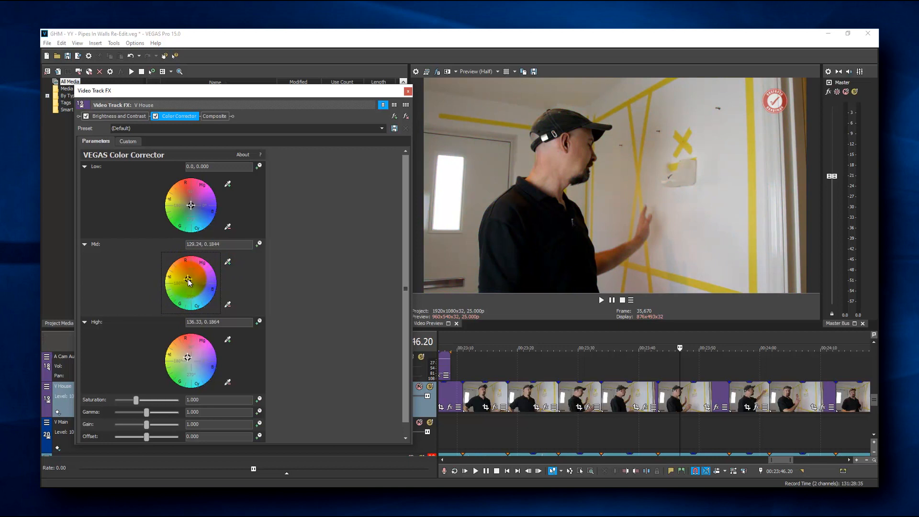
drag(190, 285, 191, 283)
drag(188, 279, 189, 280)
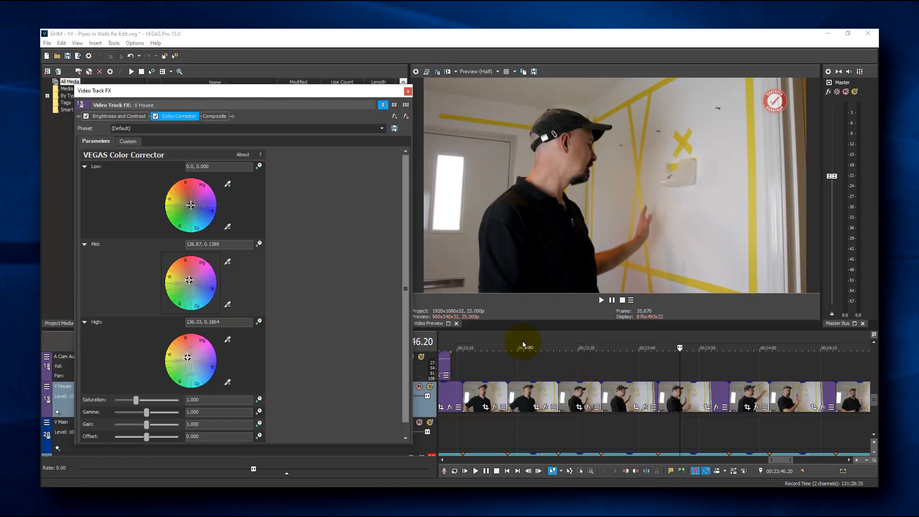
Check the corrected picture at several timeline positions up to 00:24:13.21 and fine-tune the High colour wheel to 136.4, 0.1841
click(492, 341)
click(702, 344)
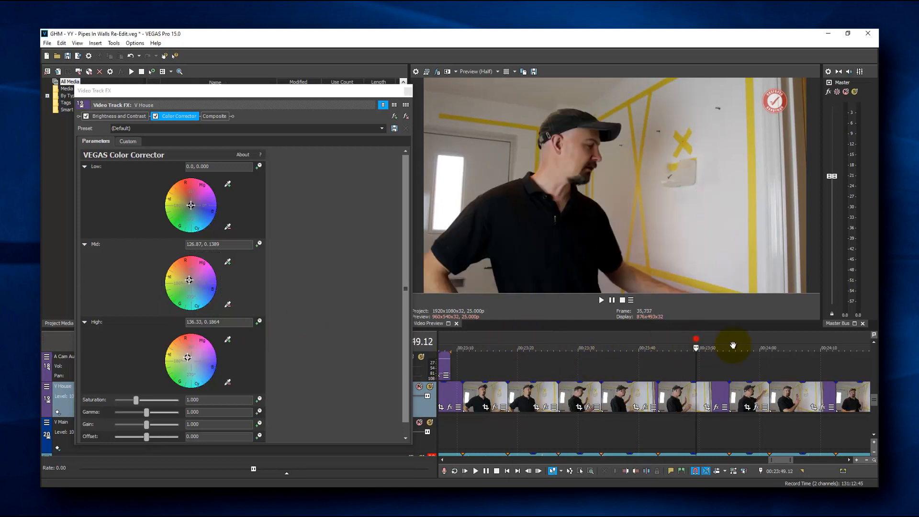
click(765, 343)
click(479, 340)
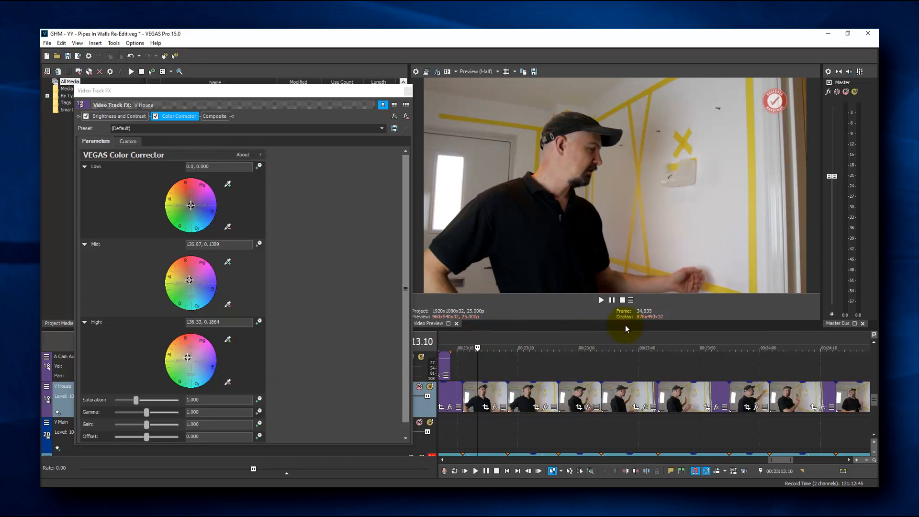
click(814, 340)
mouse_move(188, 358)
mouse_down()
mouse_move(185, 368)
mouse_move(193, 358)
mouse_move(173, 341)
mouse_move(189, 361)
mouse_up()
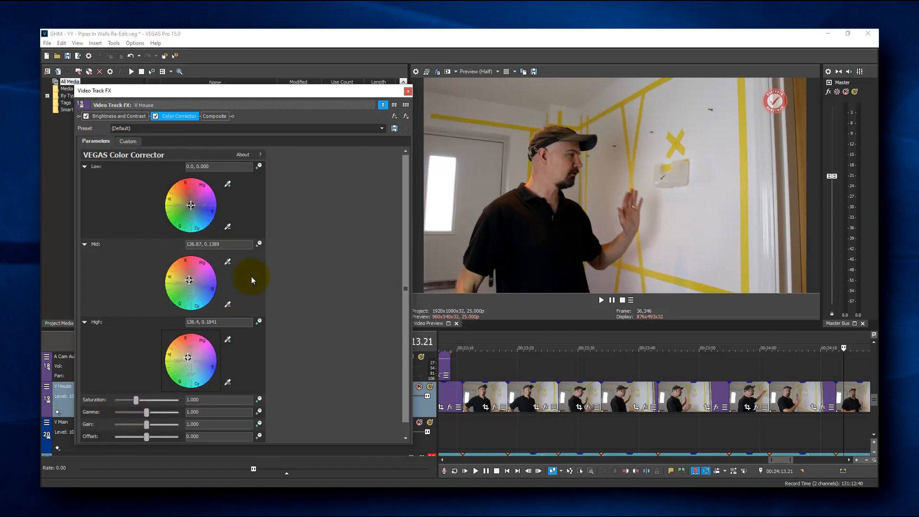
Bring the Video Scopes into view beside the Color Corrector and set its Gamma to 1.129
click(117, 116)
click(175, 118)
drag(918, 77, 610, 46)
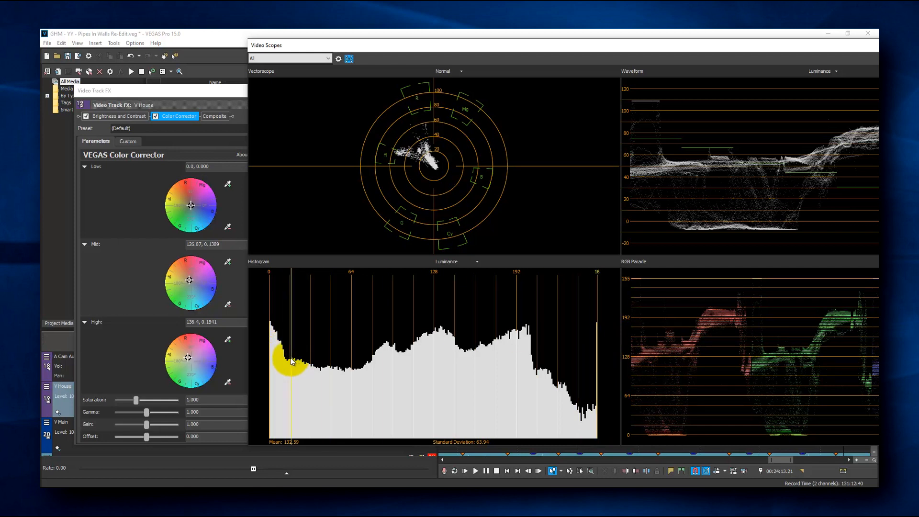
drag(148, 415, 154, 414)
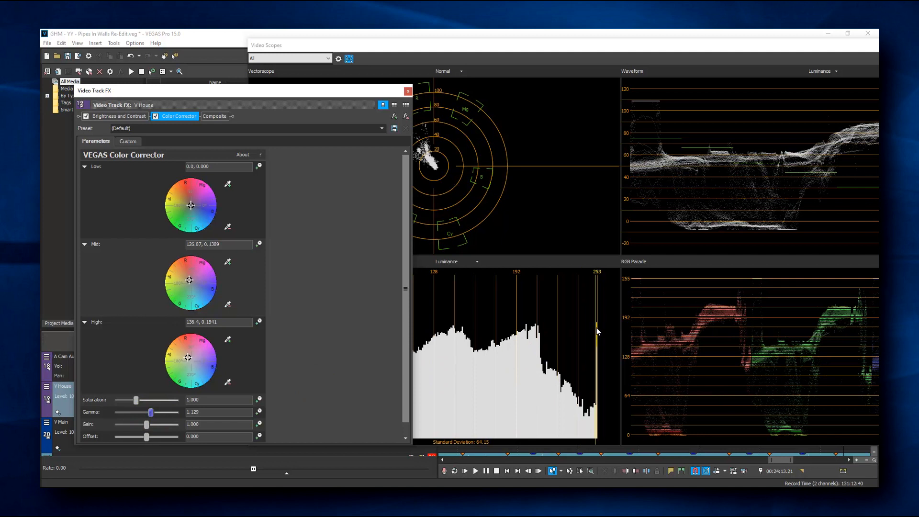
Compare the corrected preview picture with the Video Scopes by uncovering and covering the preview alternately
drag(569, 45, 879, 57)
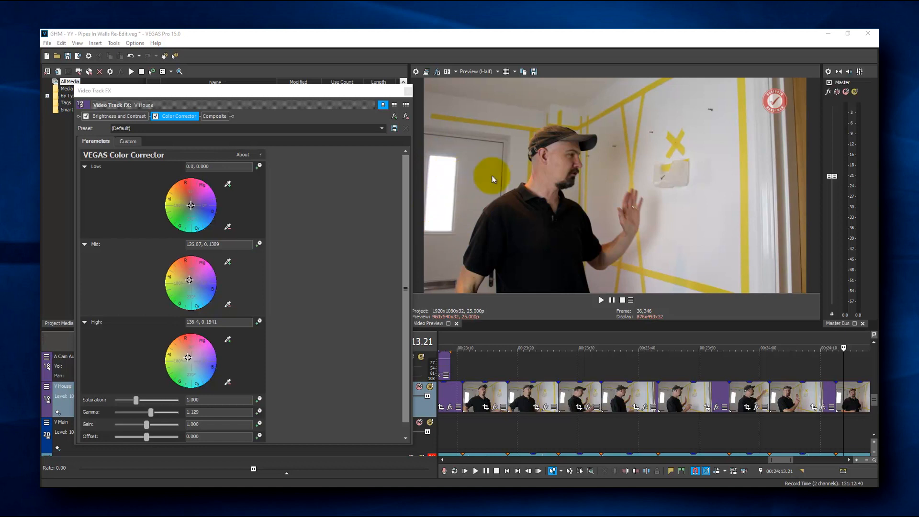
drag(878, 58, 663, 48)
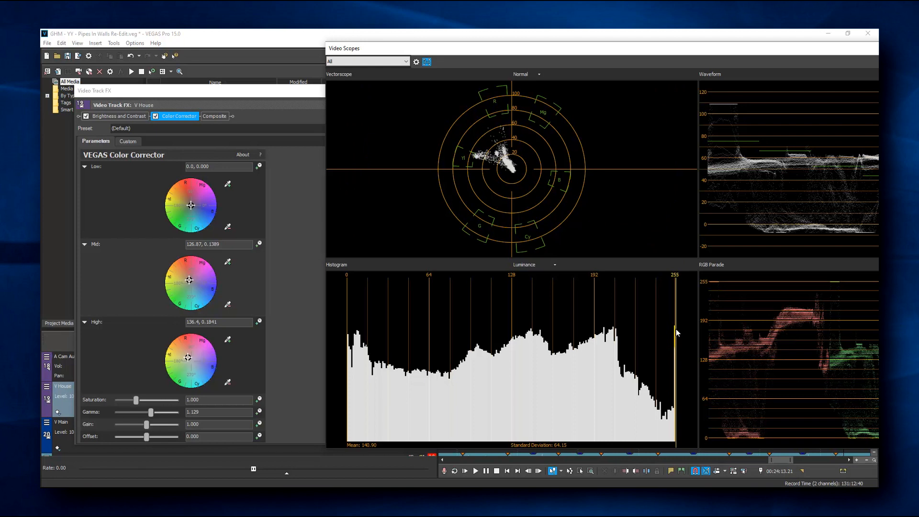
drag(593, 47, 879, 56)
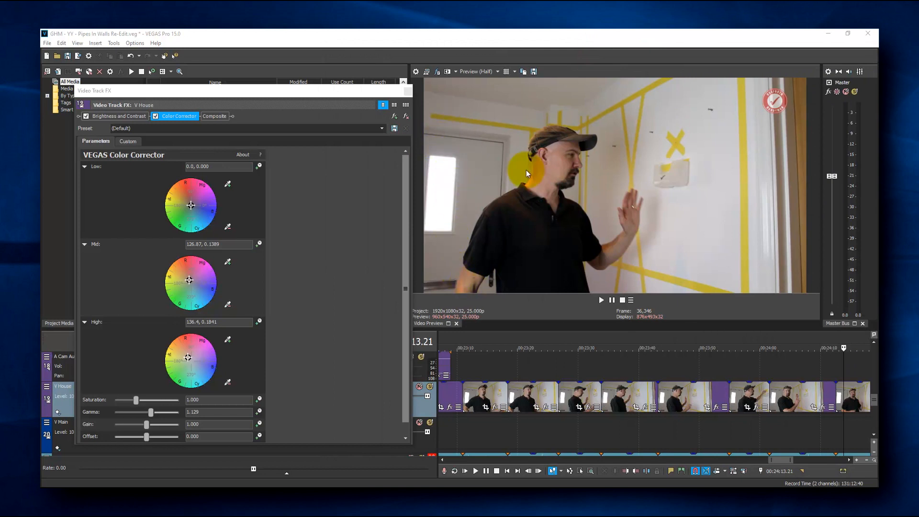
drag(879, 42, 492, 54)
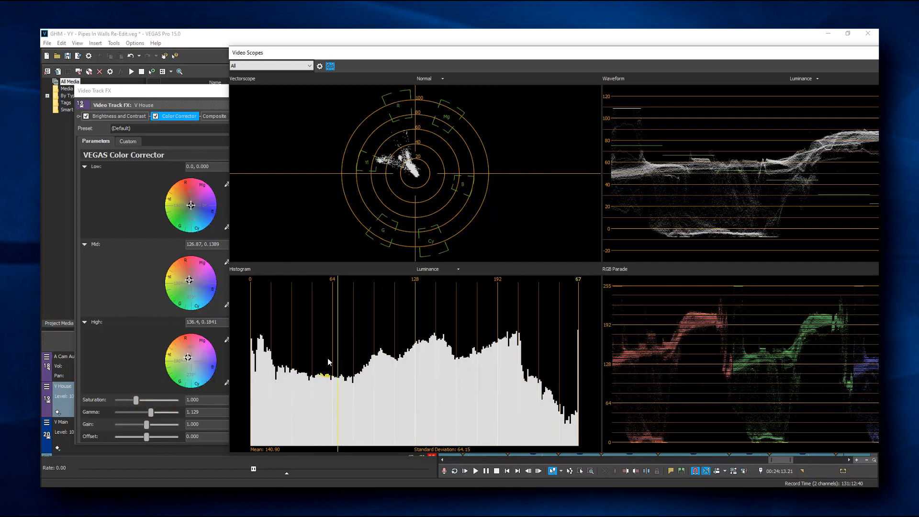
Shift the Video Scopes clear of the effects window and raise the Color Corrector's Gamma to about 1.47
click(154, 415)
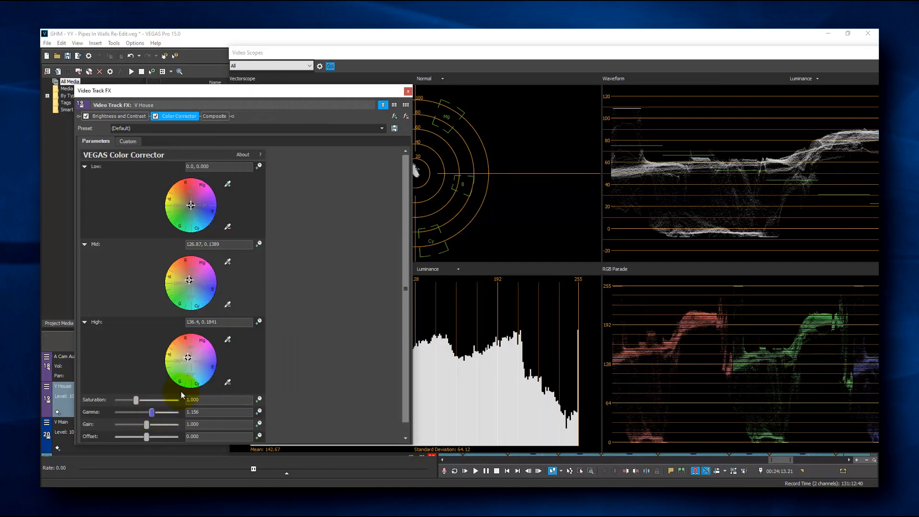
drag(547, 56, 696, 45)
mouse_move(153, 415)
mouse_down()
mouse_move(191, 416)
mouse_move(144, 421)
mouse_move(180, 411)
mouse_move(147, 415)
mouse_move(161, 417)
mouse_up()
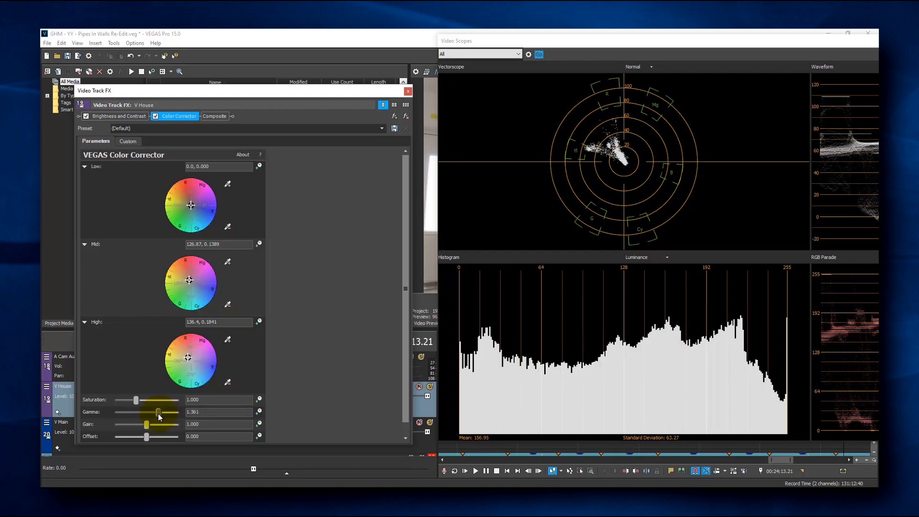
drag(162, 416, 163, 415)
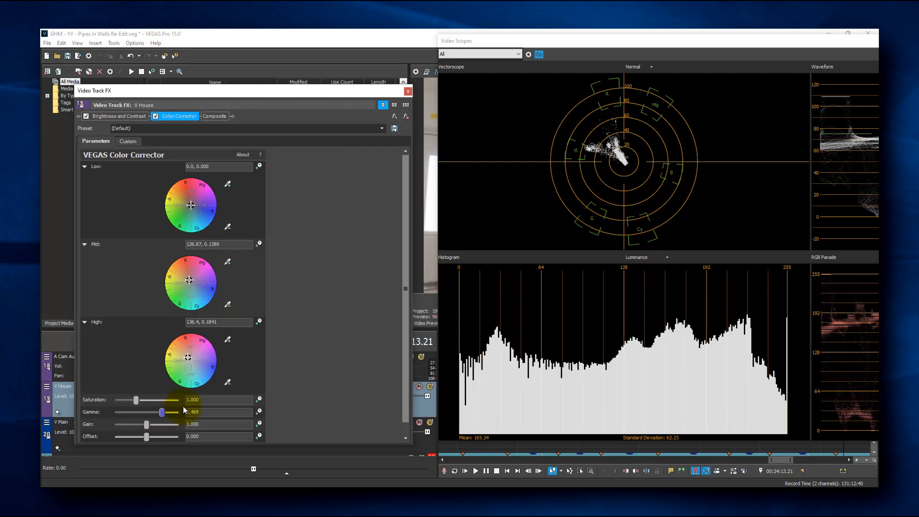
Uncover the preview picture and raise the V House track's Contrast to 0.086 in Brightness and Contrast
drag(755, 37, 749, 40)
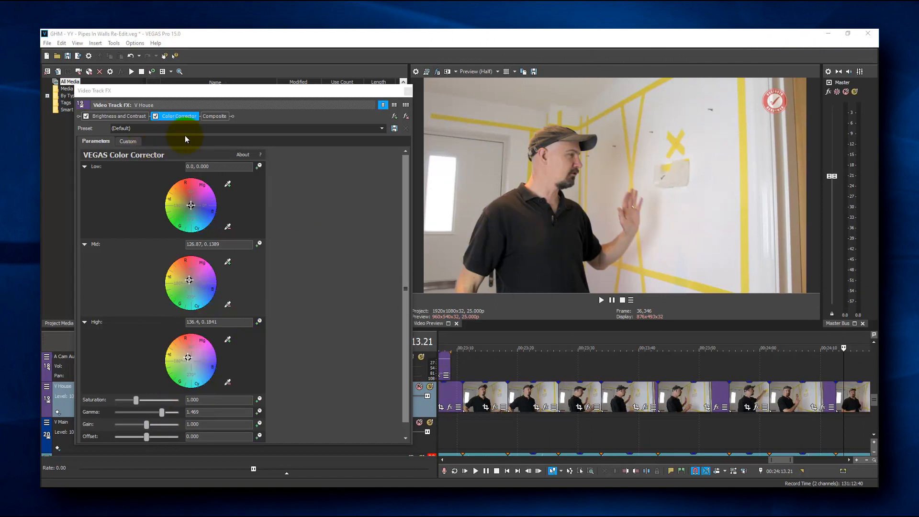
click(125, 116)
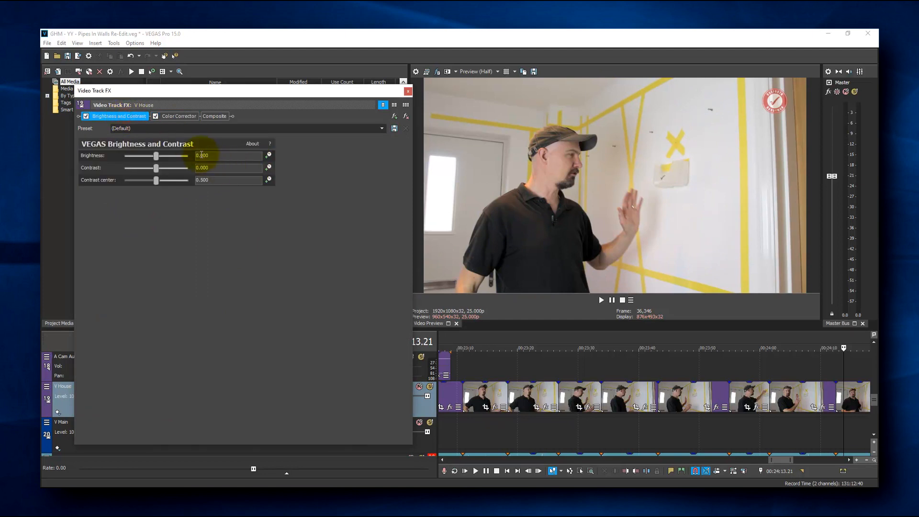
click(171, 116)
click(137, 115)
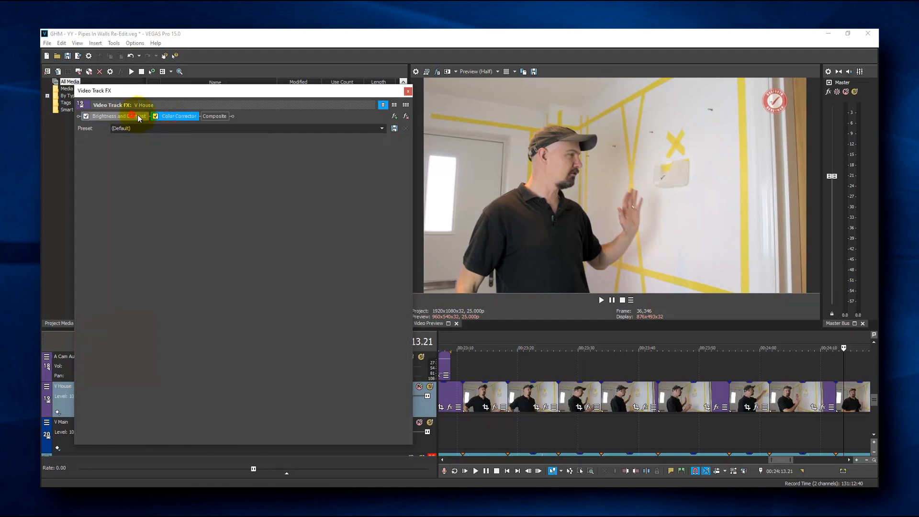
drag(157, 168, 161, 167)
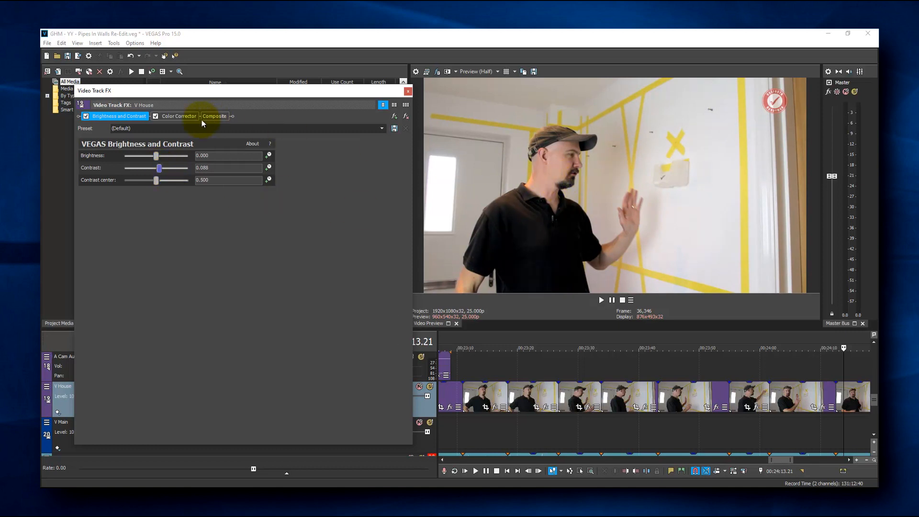
Rebalance the V House effects with a Contrast of 0.061 and a Color Corrector Gamma of 1.306
click(185, 117)
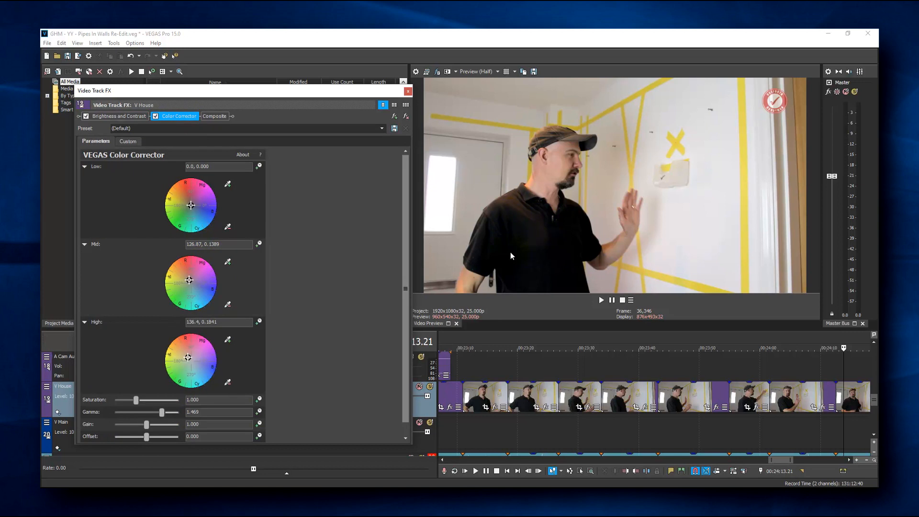
drag(163, 413, 159, 414)
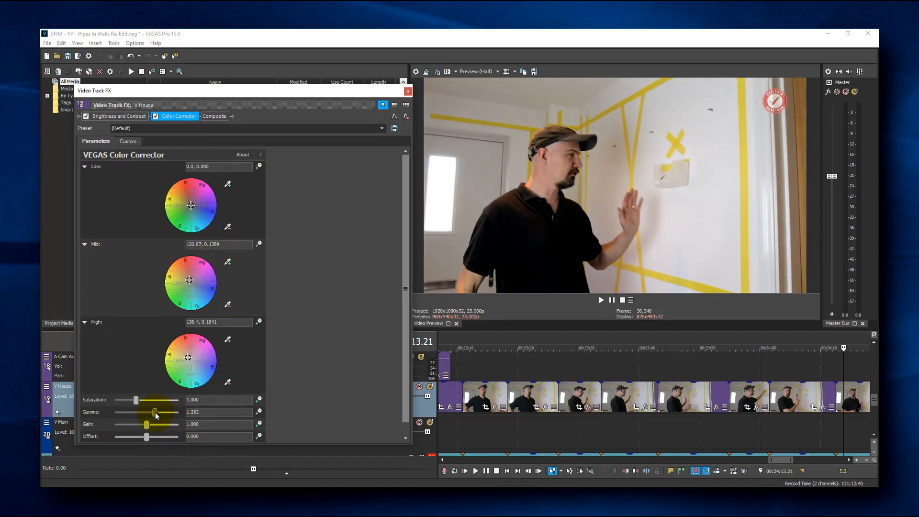
drag(154, 413, 167, 410)
click(124, 115)
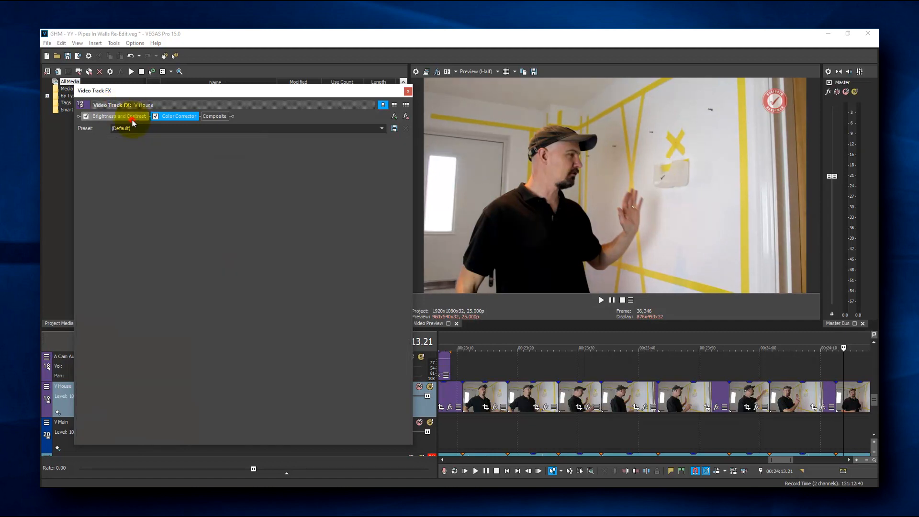
drag(159, 168, 158, 168)
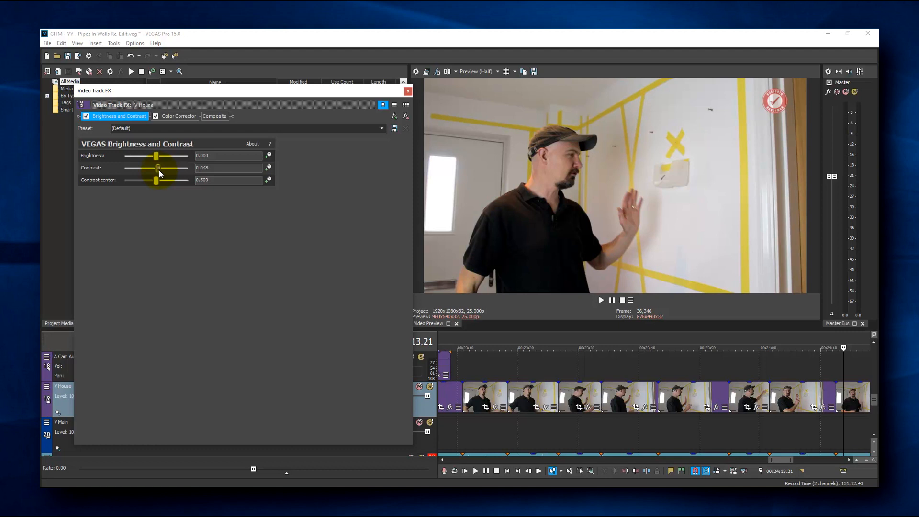
click(178, 117)
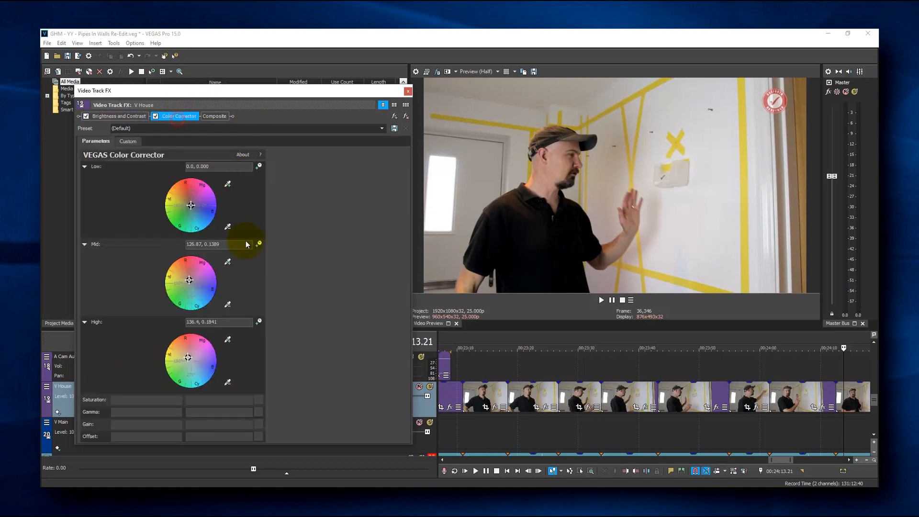
drag(156, 413, 157, 411)
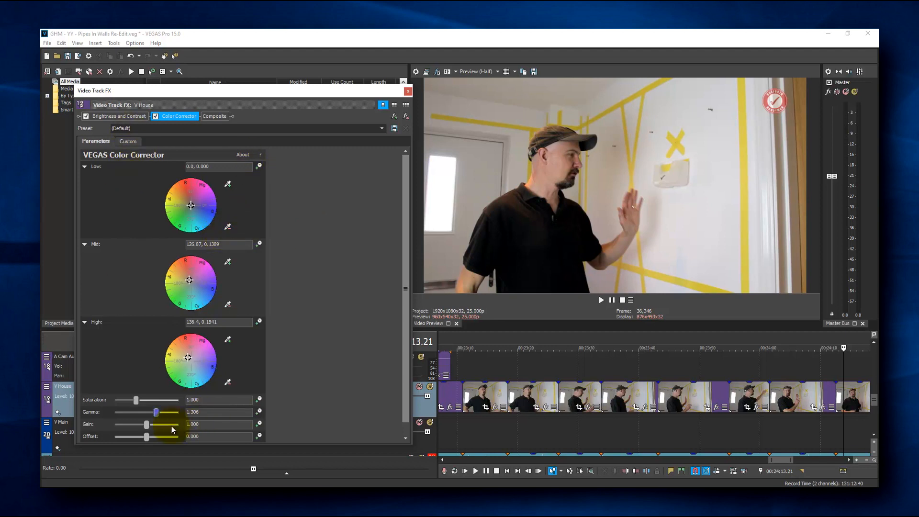
Try a different Brightness in the V House track's Brightness and Contrast effect and reset it to 0.000
click(128, 116)
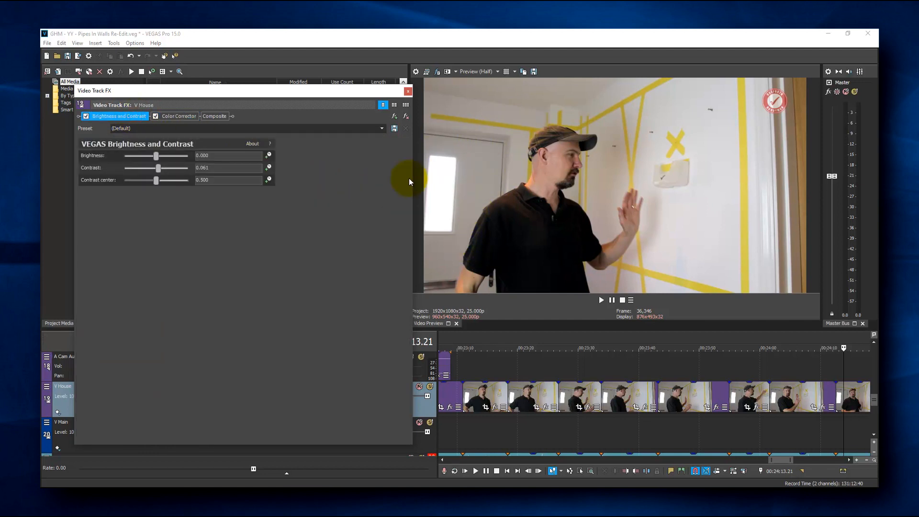
drag(156, 155, 157, 161)
double_click(157, 156)
Bring the Video Scopes into view behind the track effects and raise the Color Corrector's Offset to 15.551
drag(878, 64, 443, 66)
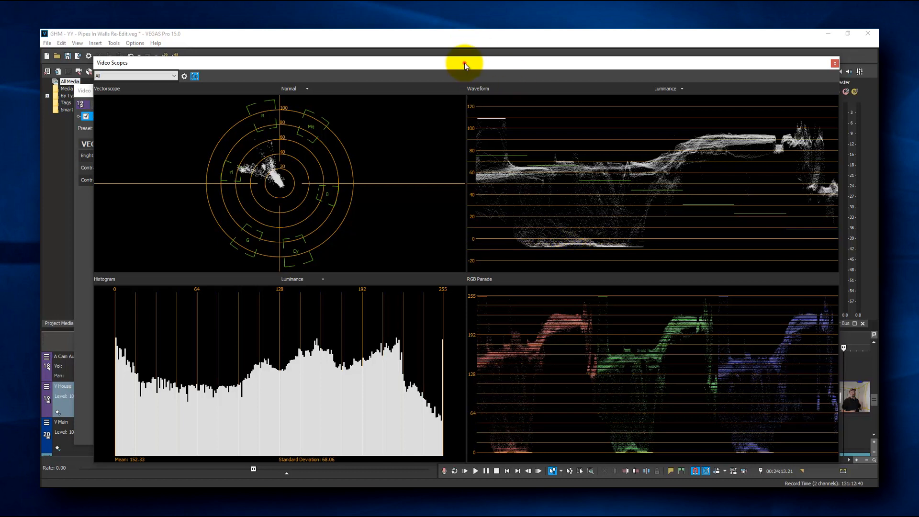
drag(464, 63, 491, 66)
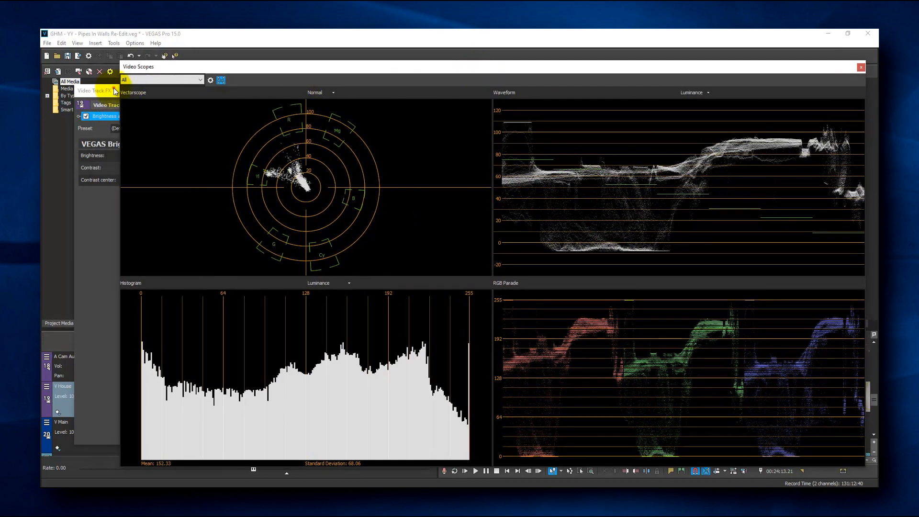
click(115, 91)
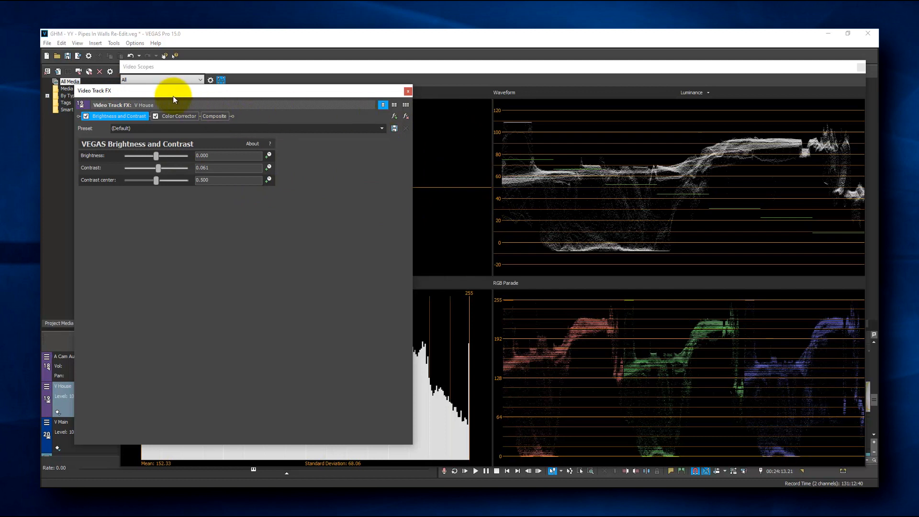
click(175, 116)
drag(148, 439, 148, 443)
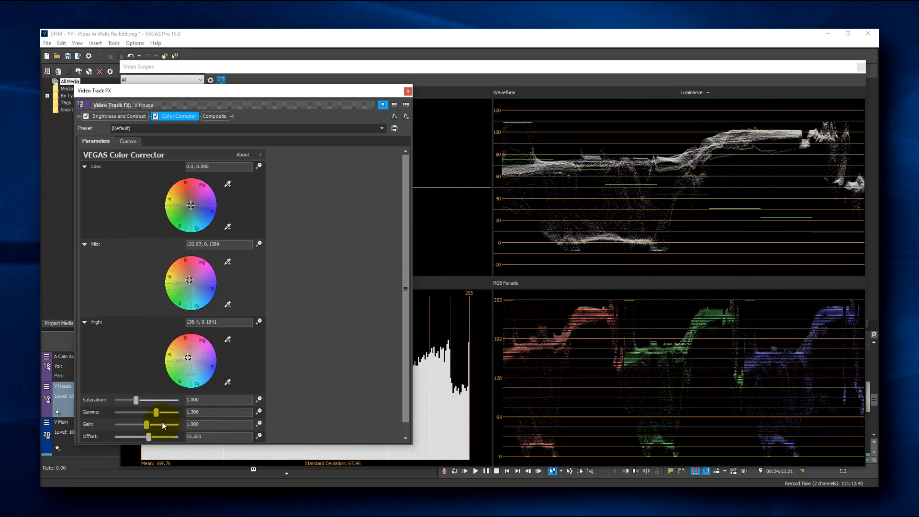
Move the Video Scopes off the preview, lower the Color Corrector's Offset to 1.728, and close the track effects
drag(605, 67, 918, 96)
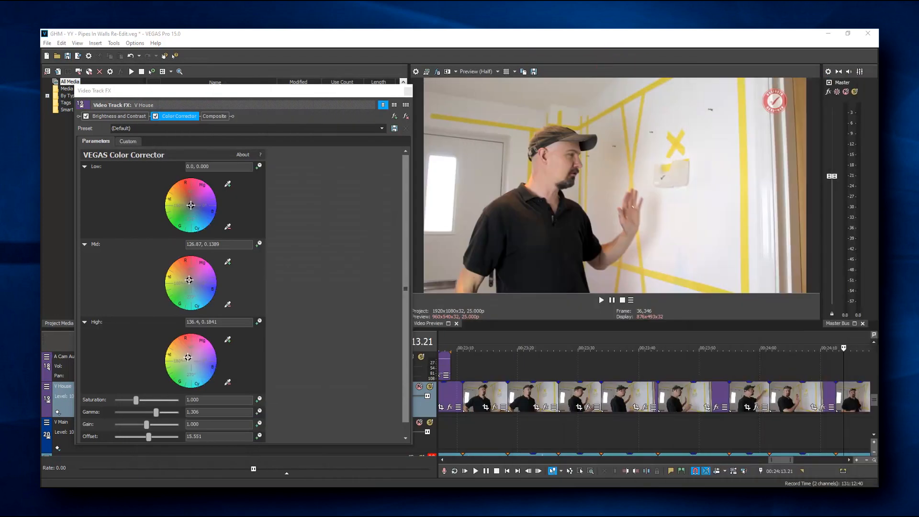
drag(151, 436, 147, 439)
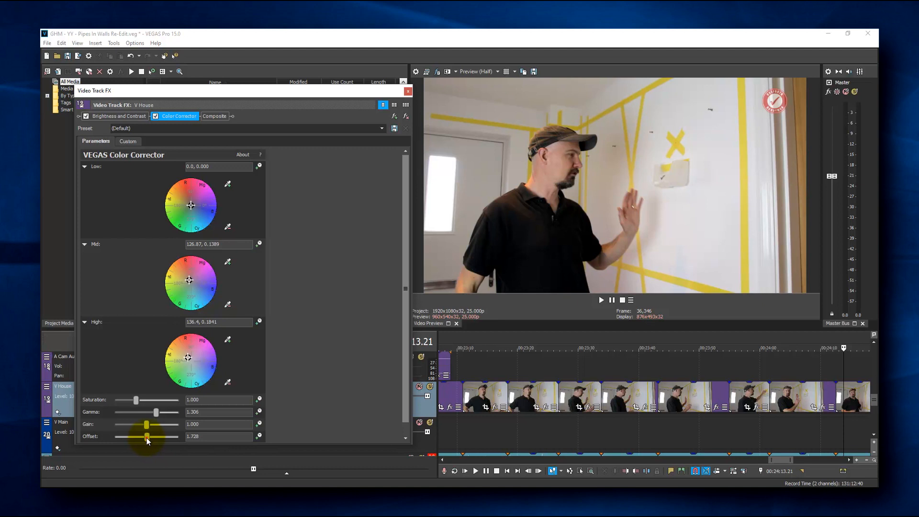
mouse_move(147, 438)
mouse_down()
mouse_move(160, 438)
mouse_move(147, 438)
mouse_up()
drag(148, 436, 147, 436)
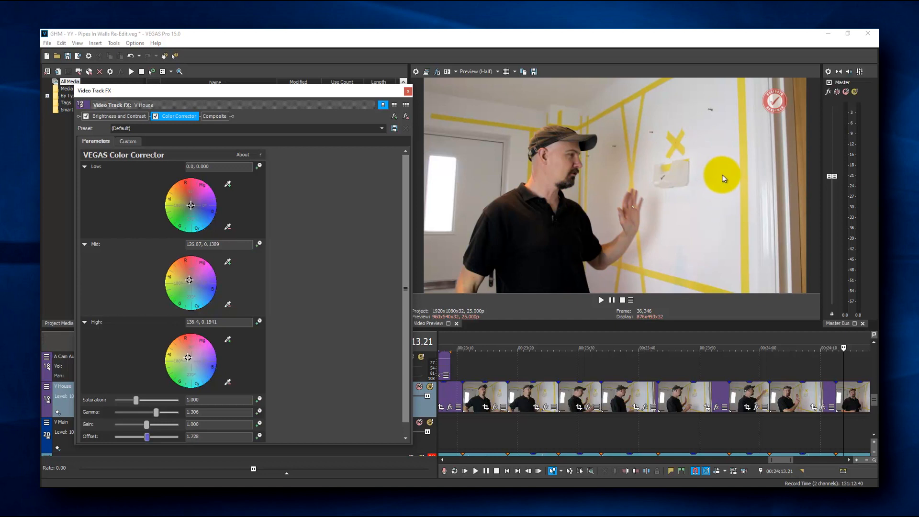
click(408, 90)
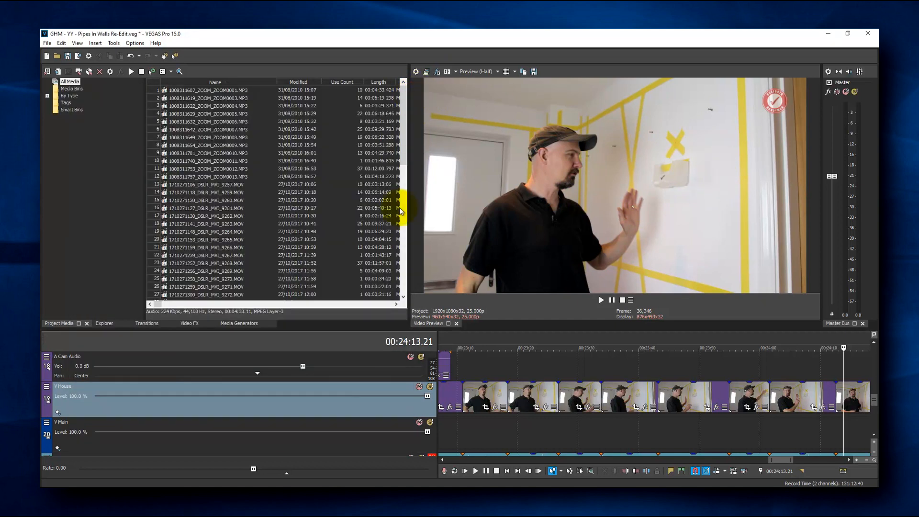
Check the corrected V House picture at several timeline positions between about 00:07:50 and 00:08:40
drag(782, 459, 559, 466)
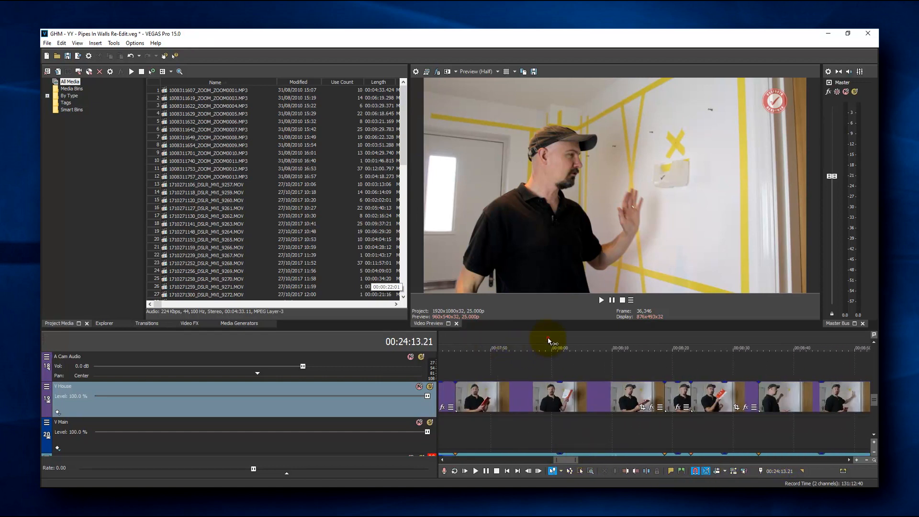
click(547, 337)
click(612, 335)
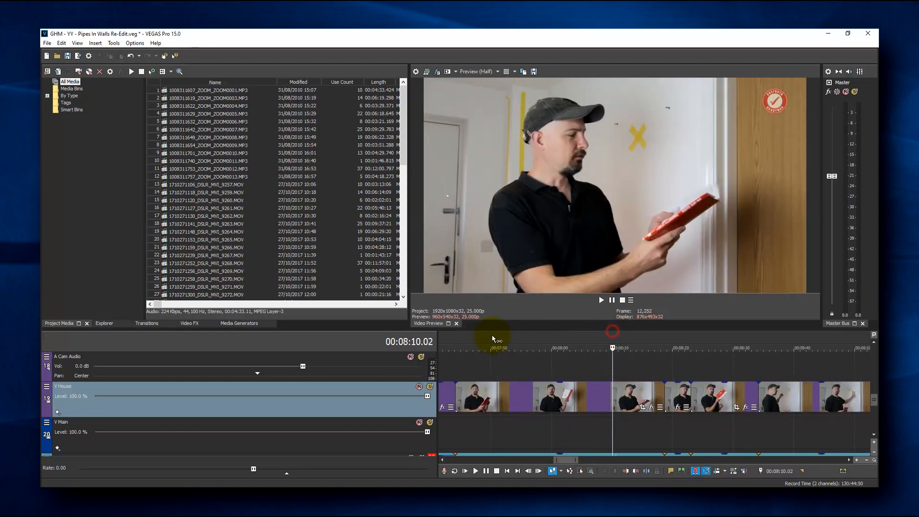
click(489, 337)
click(708, 336)
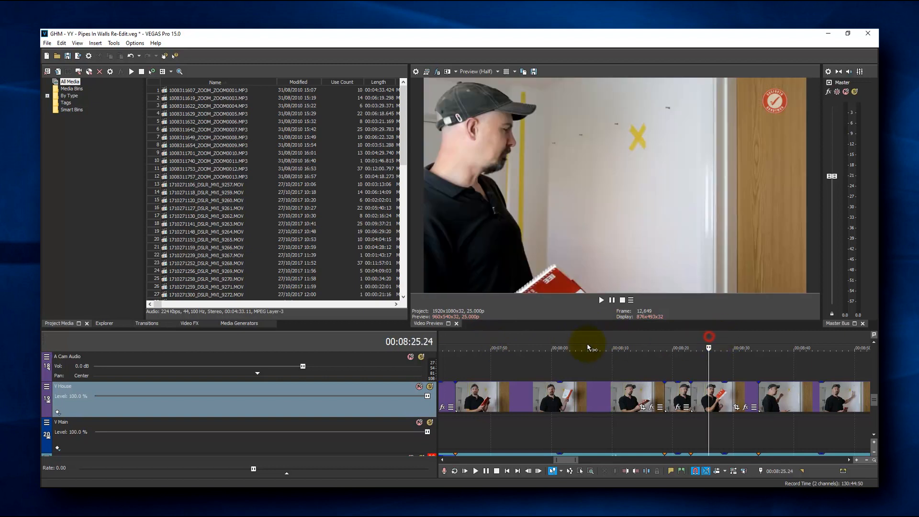
click(498, 337)
click(506, 337)
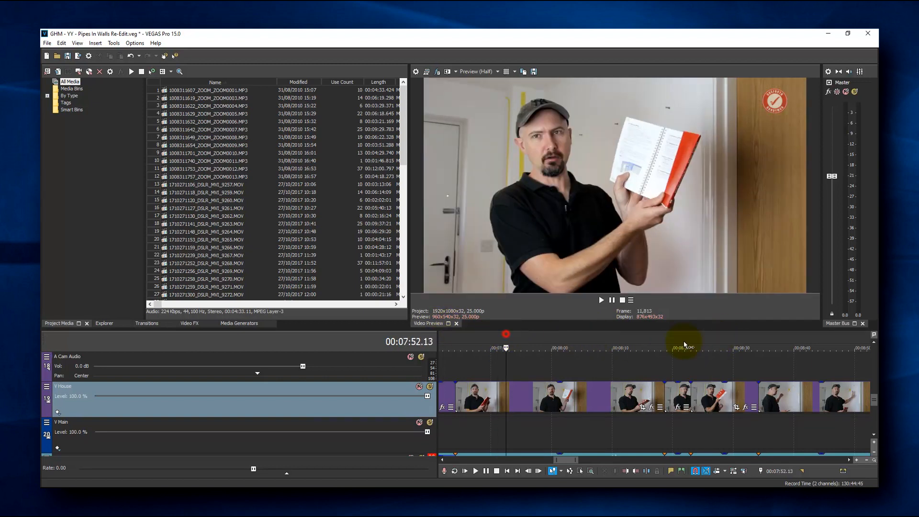
click(711, 337)
click(785, 337)
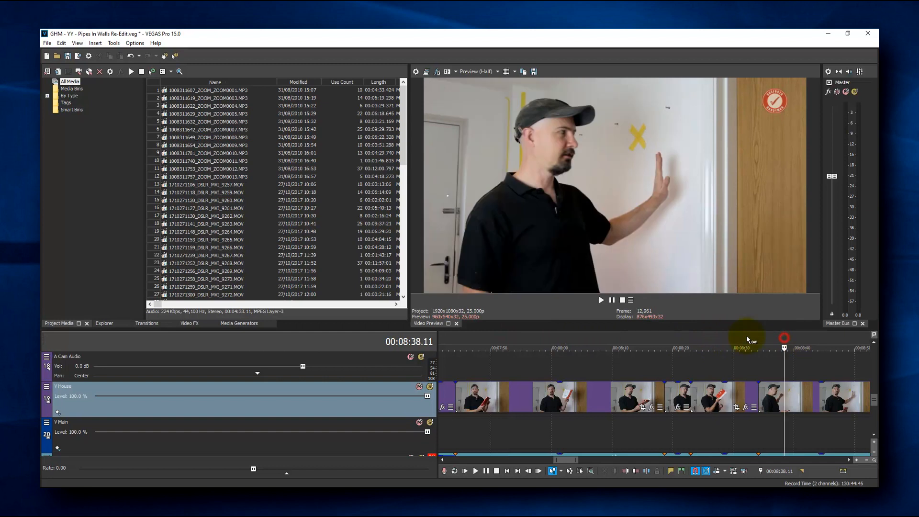
click(700, 337)
click(600, 337)
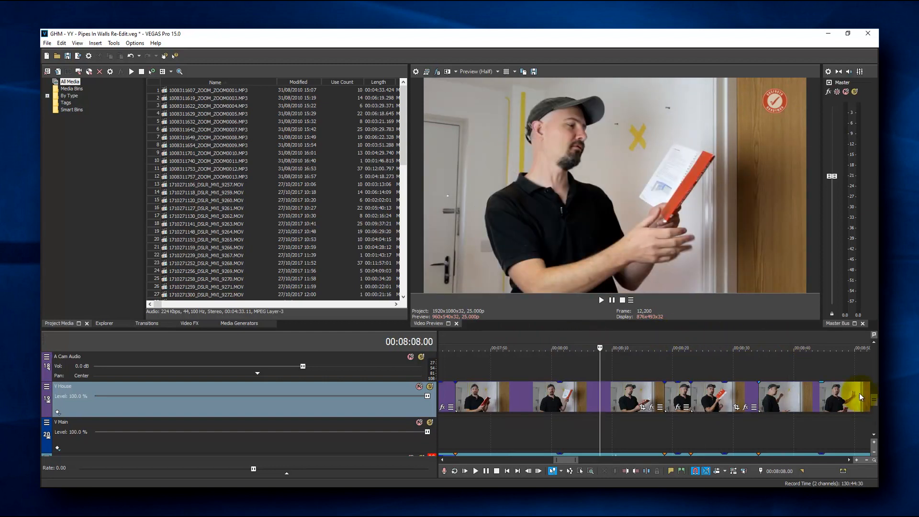
Go to the V B Roll 2 clip at 00:07:48.23 and remove the track's Brightness and Contrast and Color Corrector effects
scroll(873, 400, up, 2)
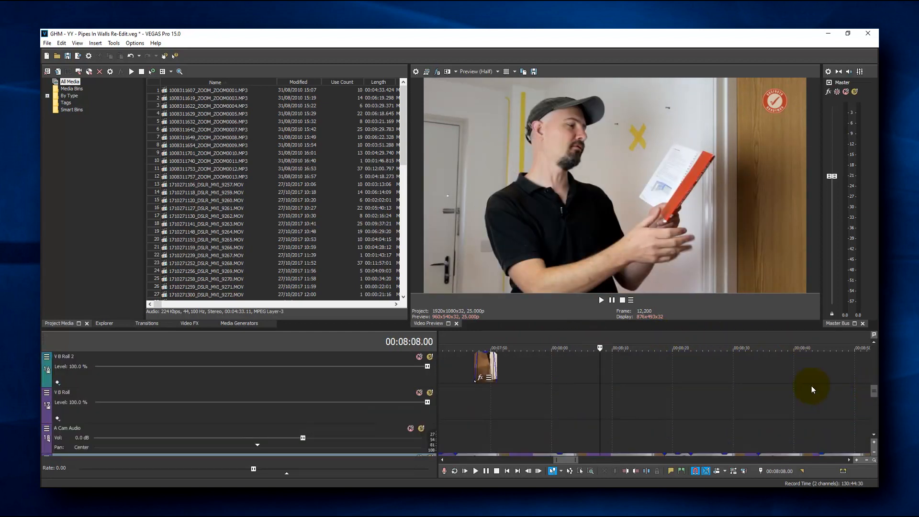
click(484, 340)
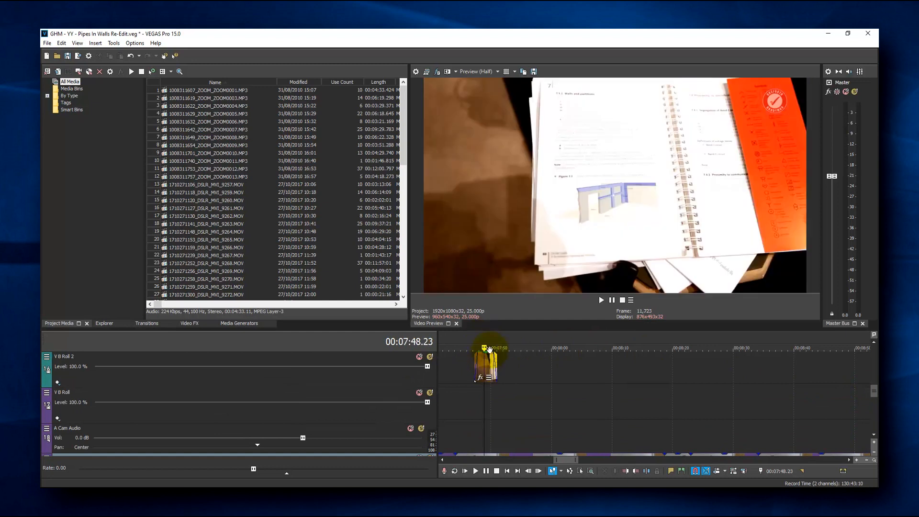
scroll(870, 385, up, 1)
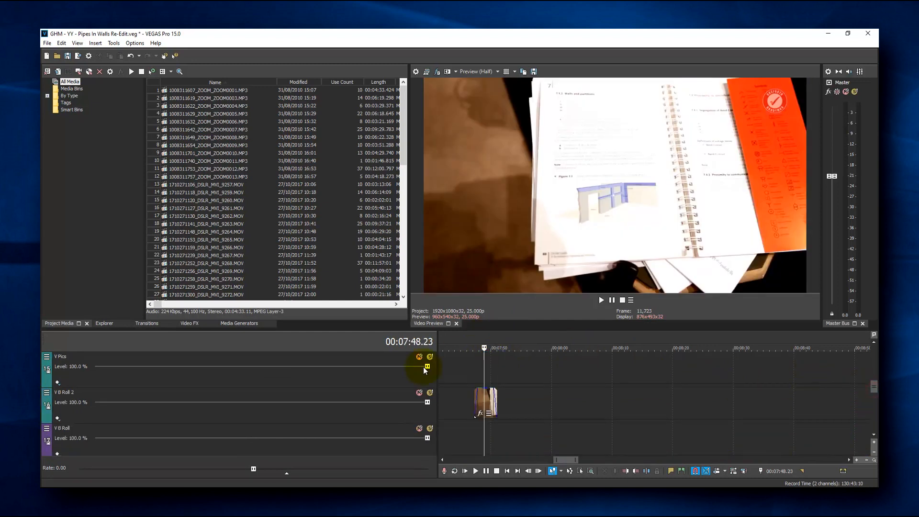
click(378, 402)
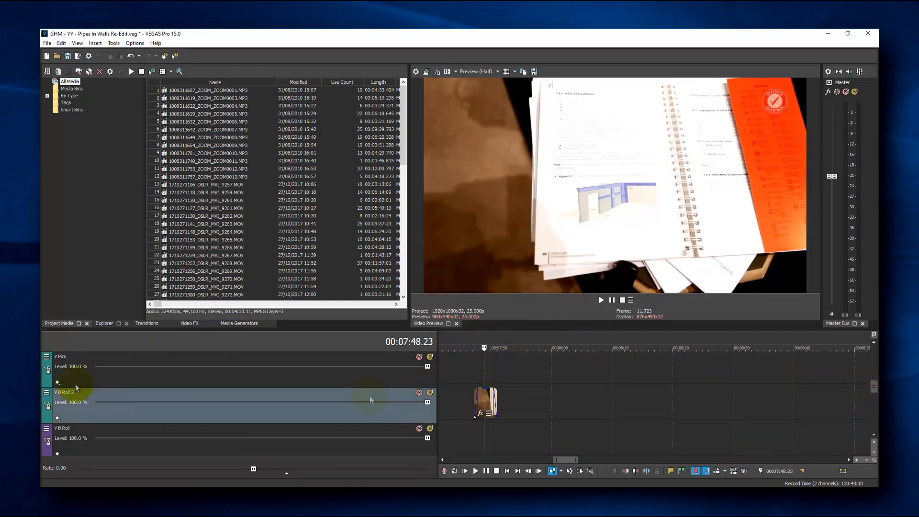
click(47, 394)
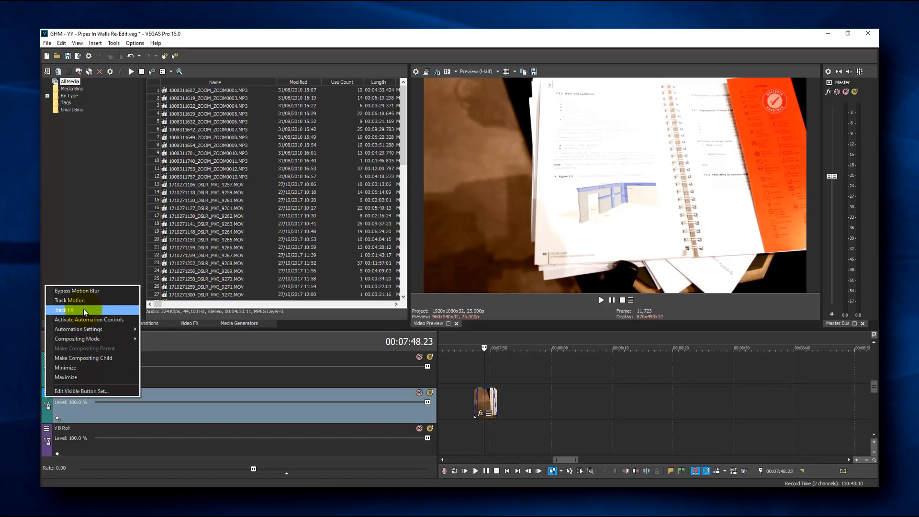
click(85, 311)
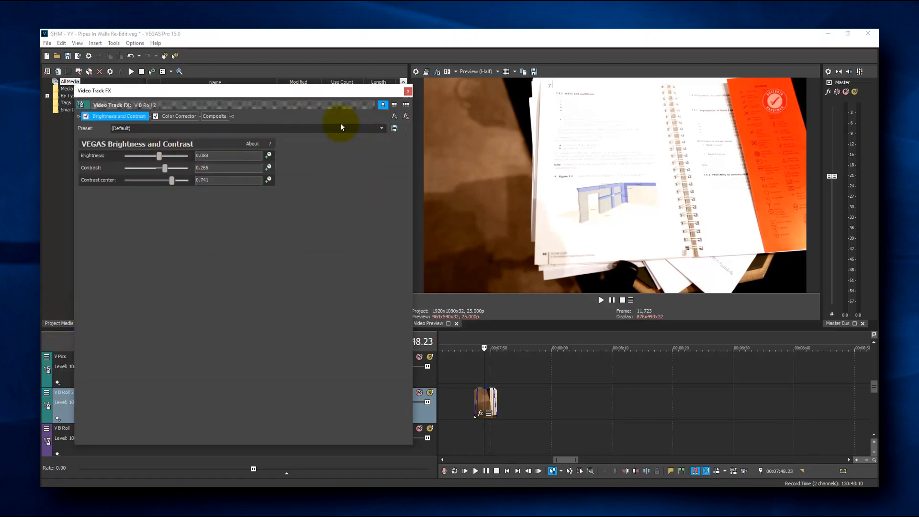
click(405, 116)
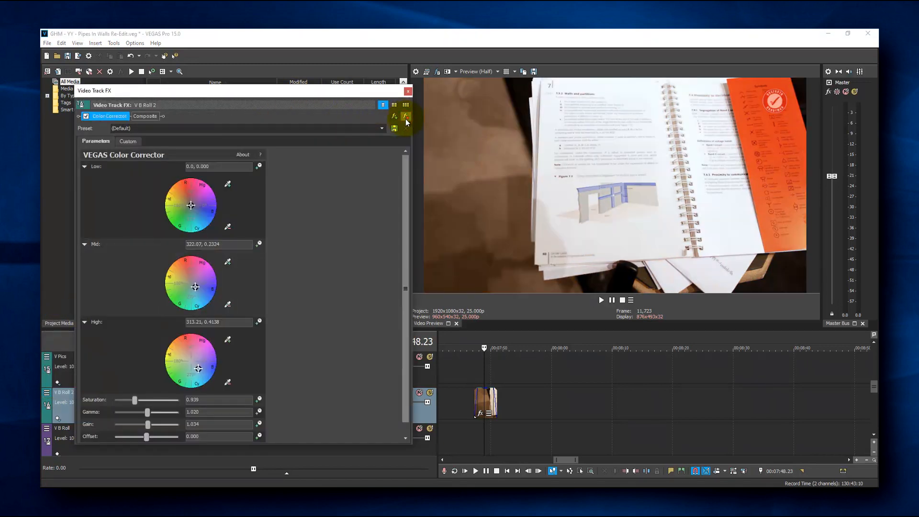
click(406, 120)
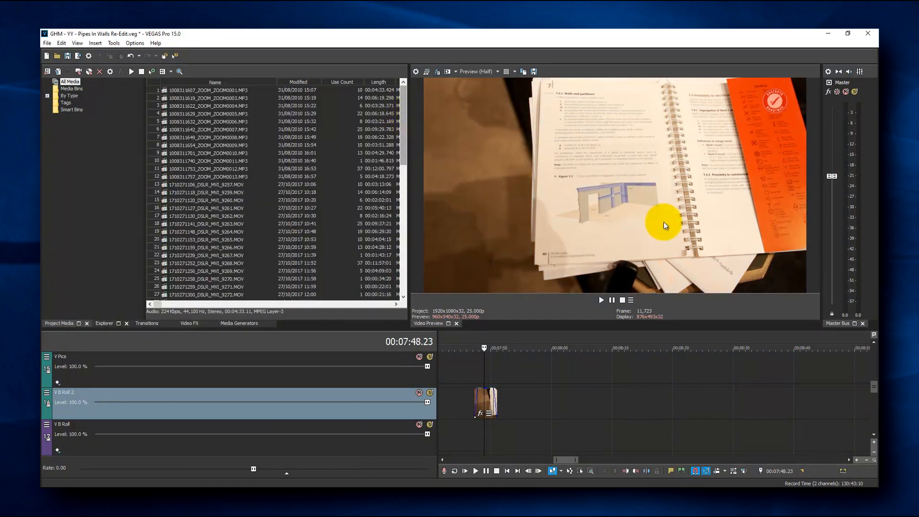
Add the VEGAS Brightness and Contrast and VEGAS Color Corrector effects to the second V B Roll 2 clip
scroll(578, 416, up, 6)
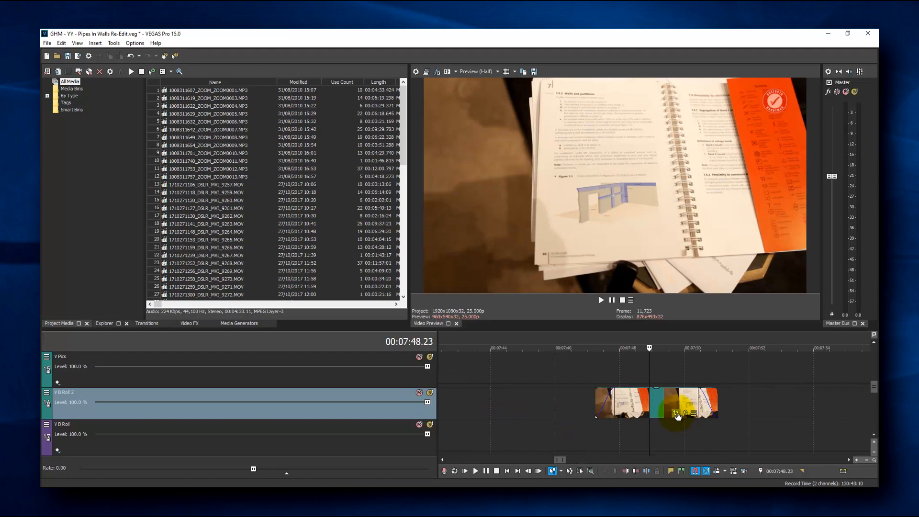
click(686, 415)
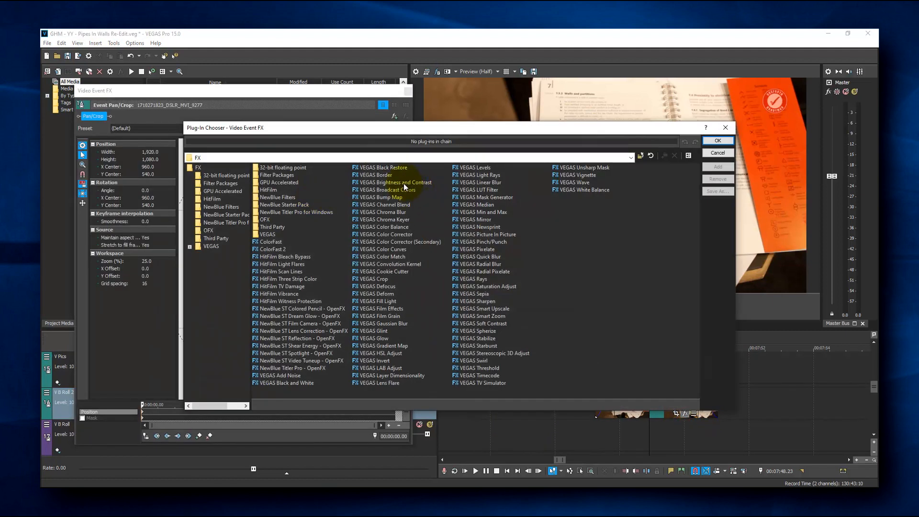
double_click(404, 182)
double_click(400, 234)
click(718, 140)
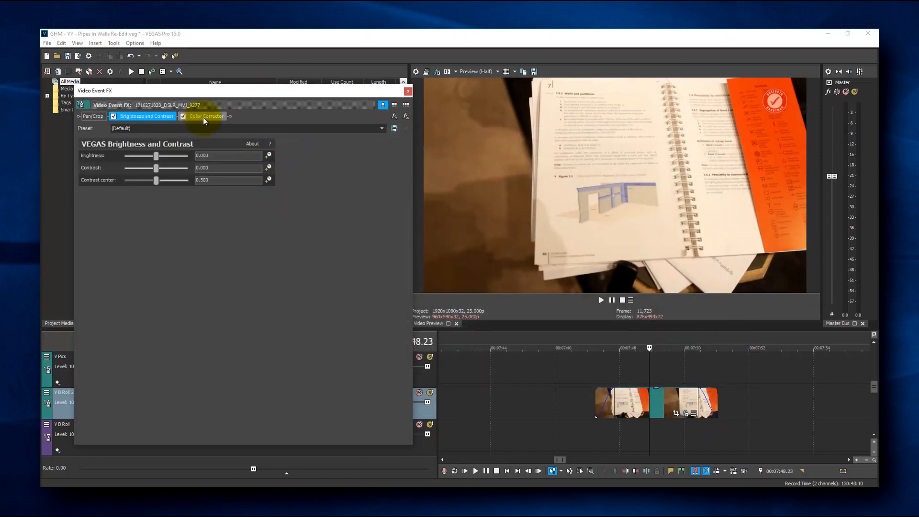
Balance the Color Corrector's High wheel by sampling its complementary colour from the white page beside the spiral binding
click(204, 120)
click(134, 143)
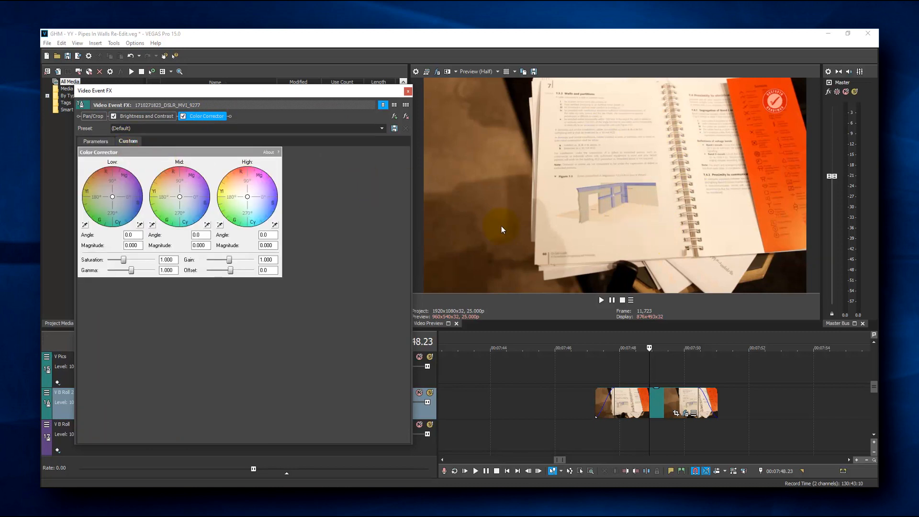
click(220, 224)
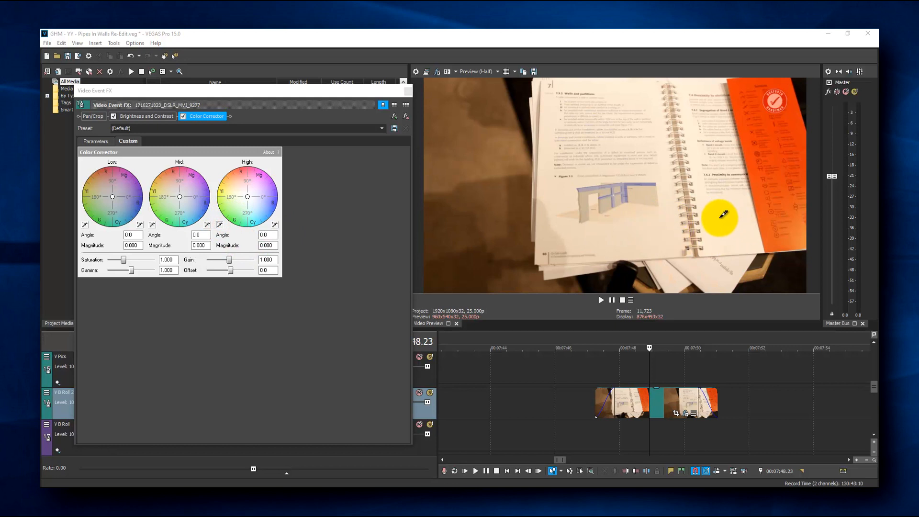
click(721, 217)
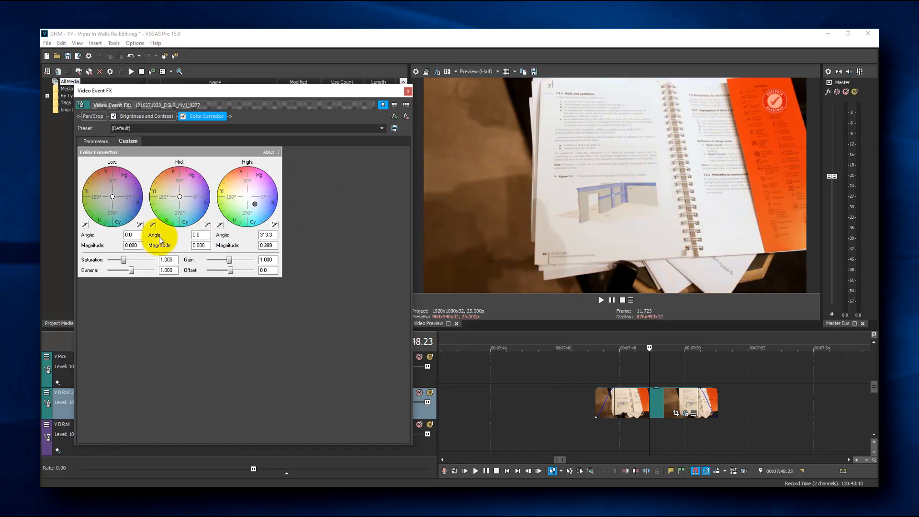
Balance the Mid wheel with the complementary colour of the shaded page corner, resampling it after pushing the wheel towards orange
click(152, 224)
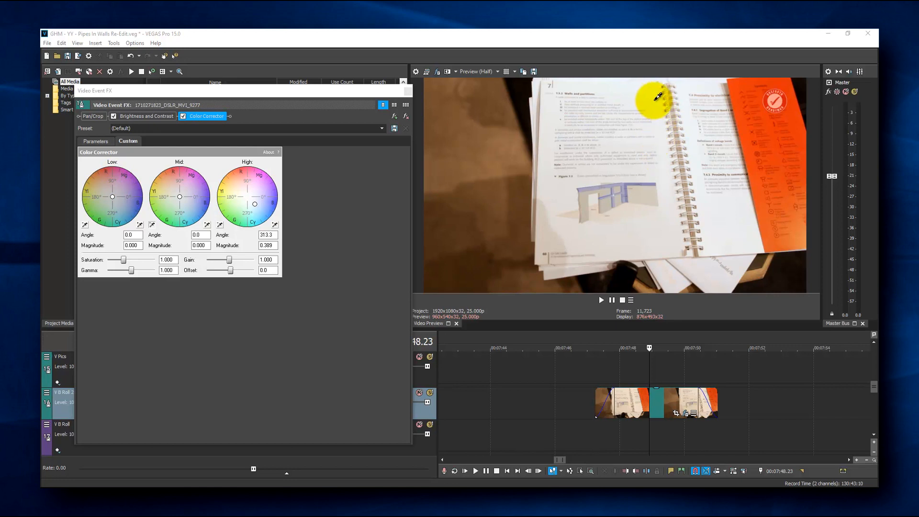
click(546, 239)
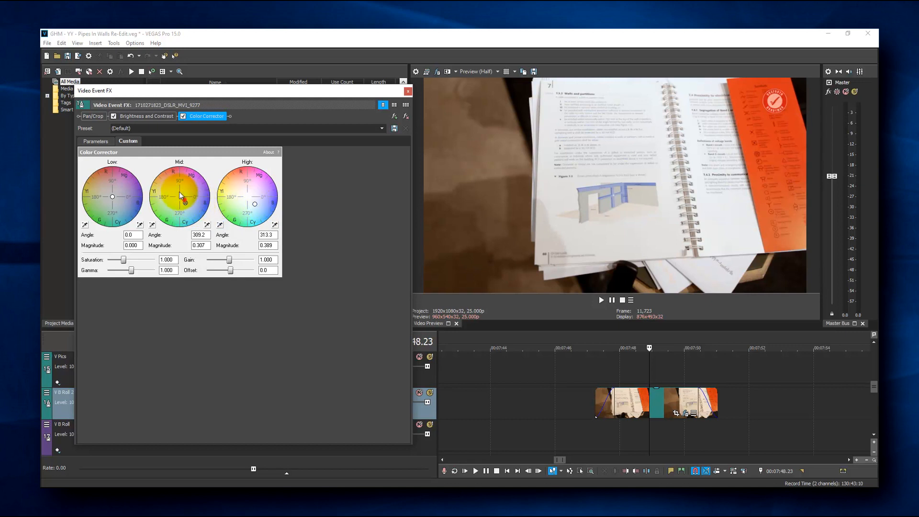
drag(185, 200, 171, 185)
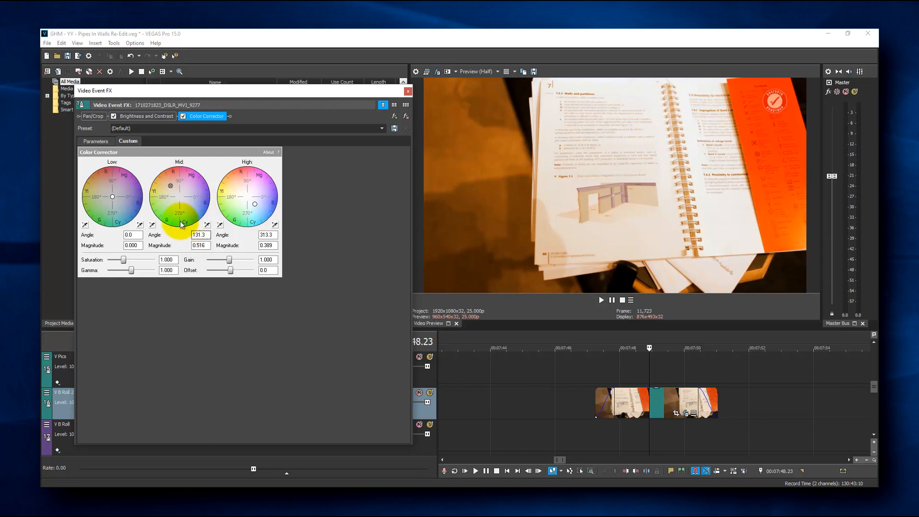
click(152, 225)
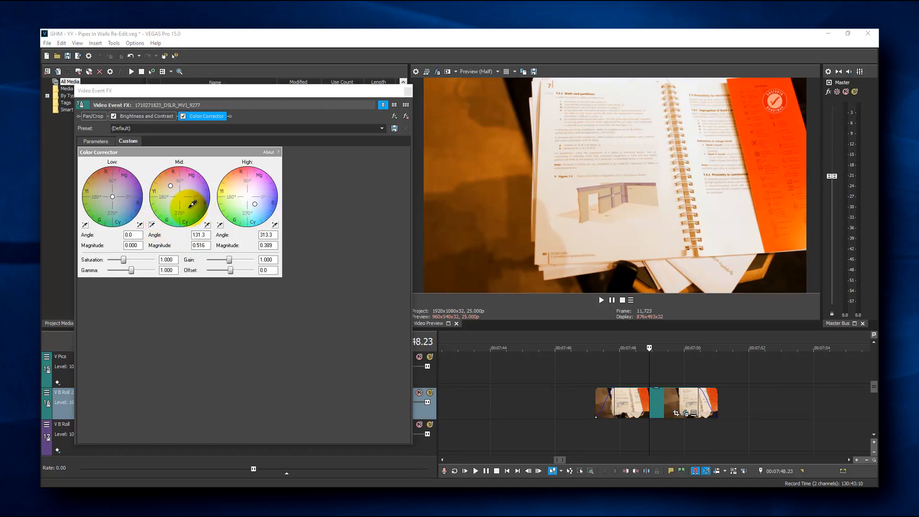
click(553, 243)
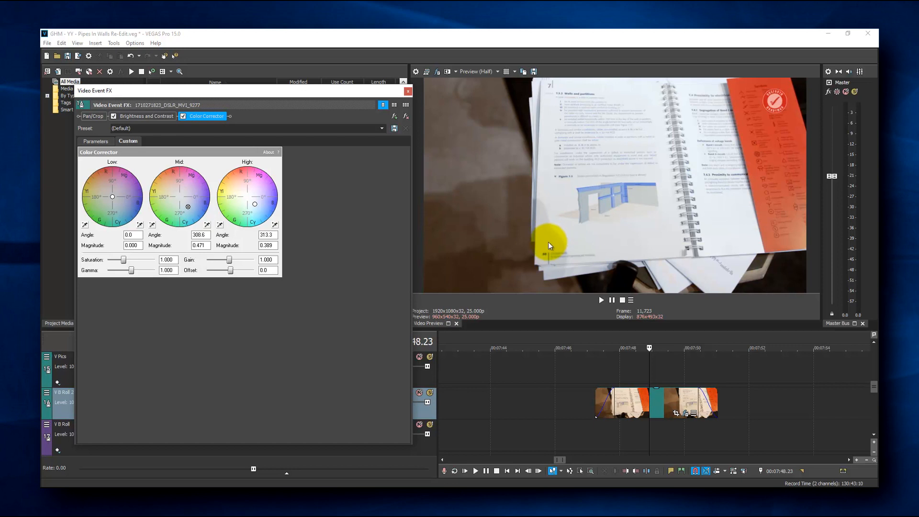
Soften the colour correction by adjusting the Mid wheel to 305.82, 0.3132 and the High wheel to 313.91, 0.2644
click(101, 141)
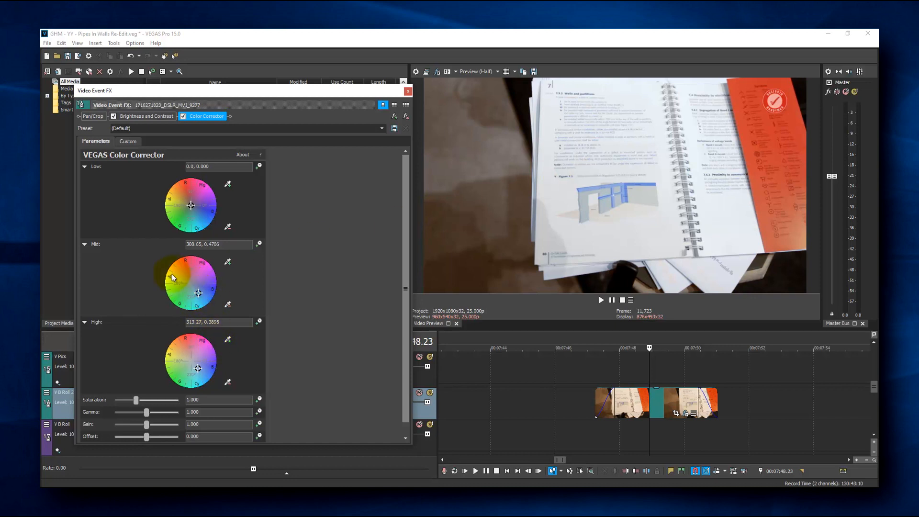
drag(199, 295, 195, 289)
drag(198, 367, 196, 367)
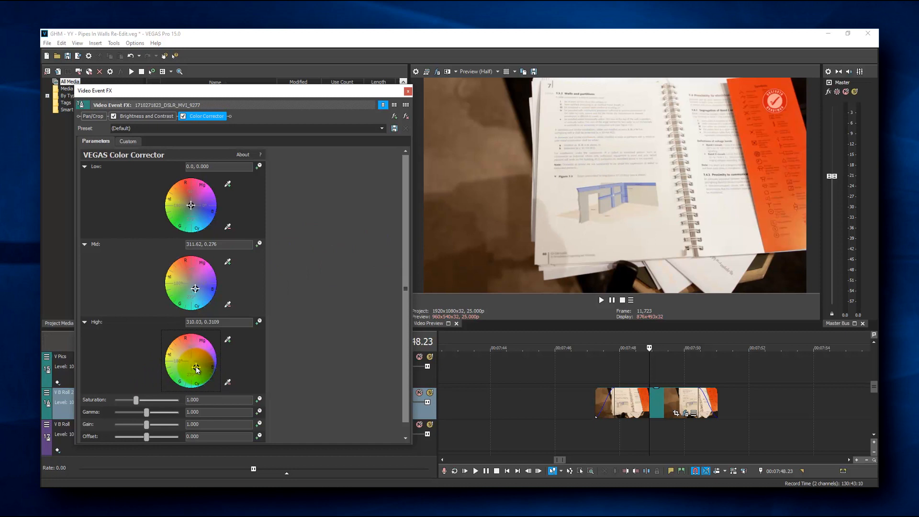
drag(197, 367, 196, 366)
drag(196, 288, 196, 290)
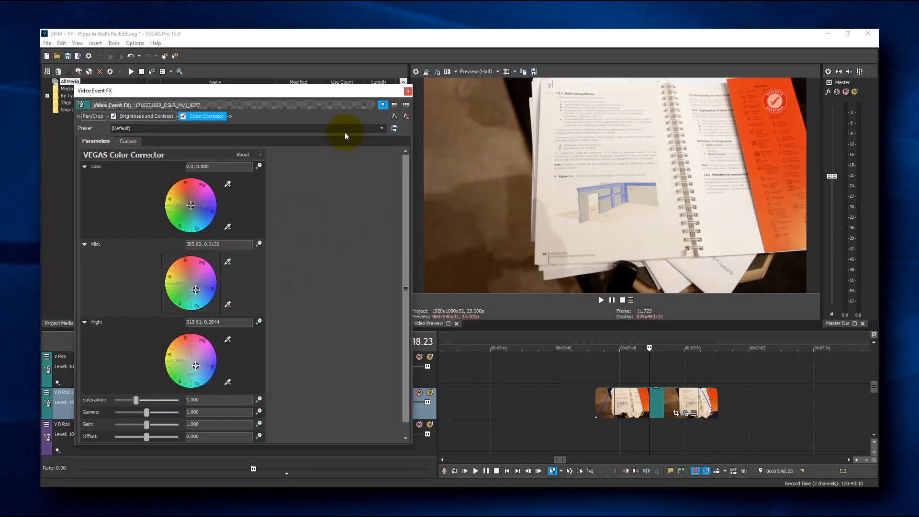
Raise the clip's Brightness and Contrast effect to a Contrast of 0.088, switching to the Color Corrector to compare settings
click(137, 116)
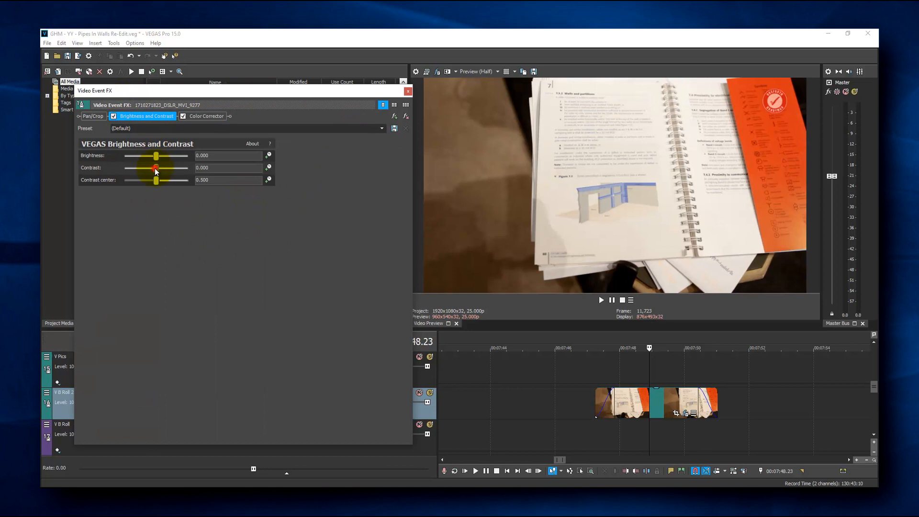
drag(156, 171, 159, 170)
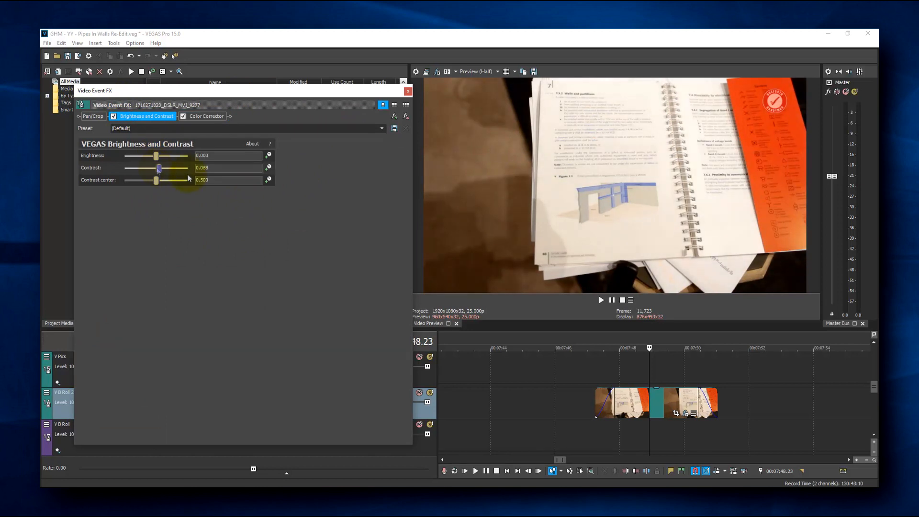
click(202, 119)
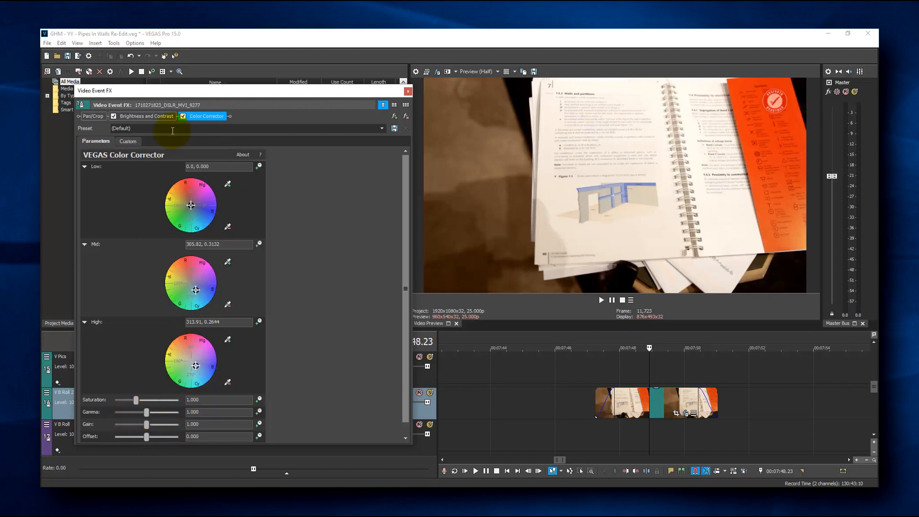
click(156, 117)
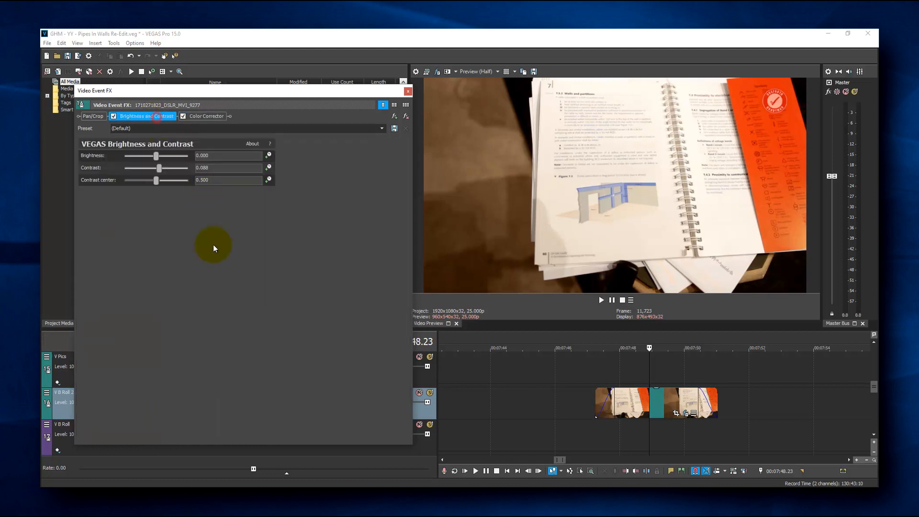
click(216, 117)
click(160, 116)
Raise the Color Corrector's Gamma to 1.048
click(198, 116)
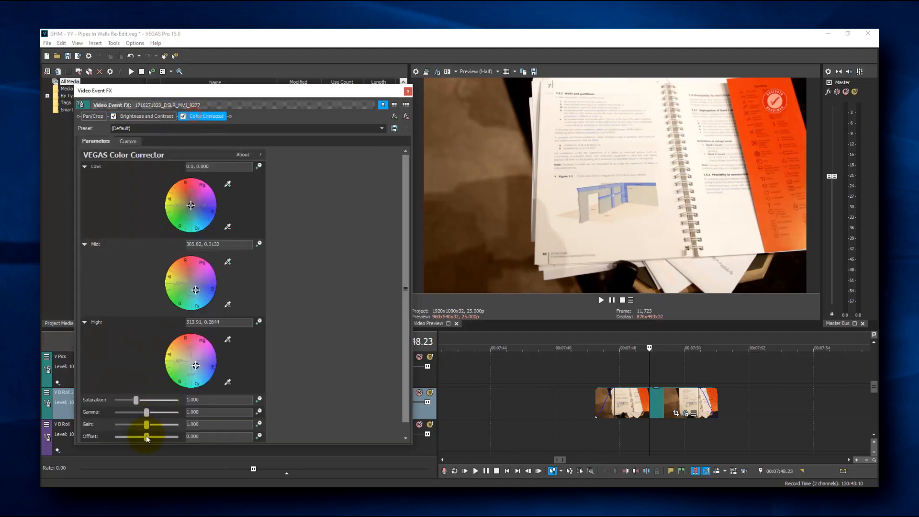
drag(146, 413, 148, 416)
drag(148, 412, 148, 412)
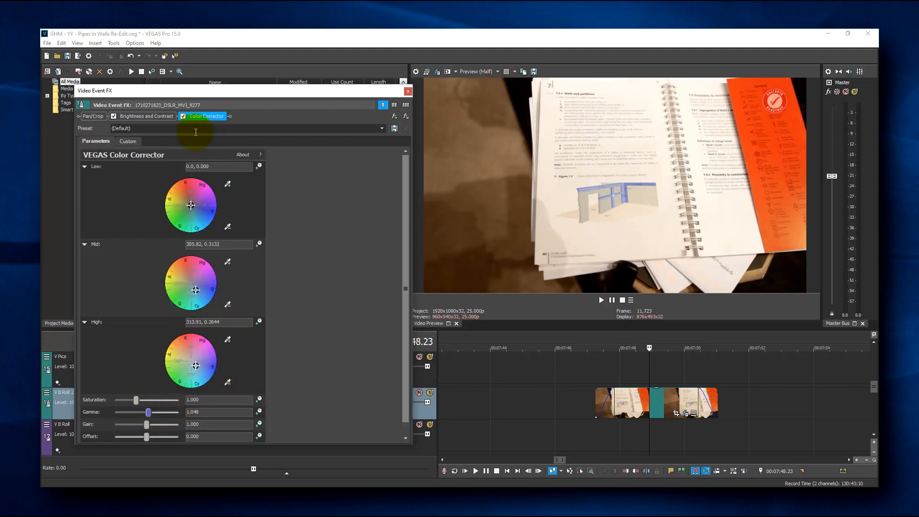
Try a Brightness of 0.279 in the clip's Brightness and Contrast effect and reset it to the default
click(144, 116)
drag(158, 156, 165, 156)
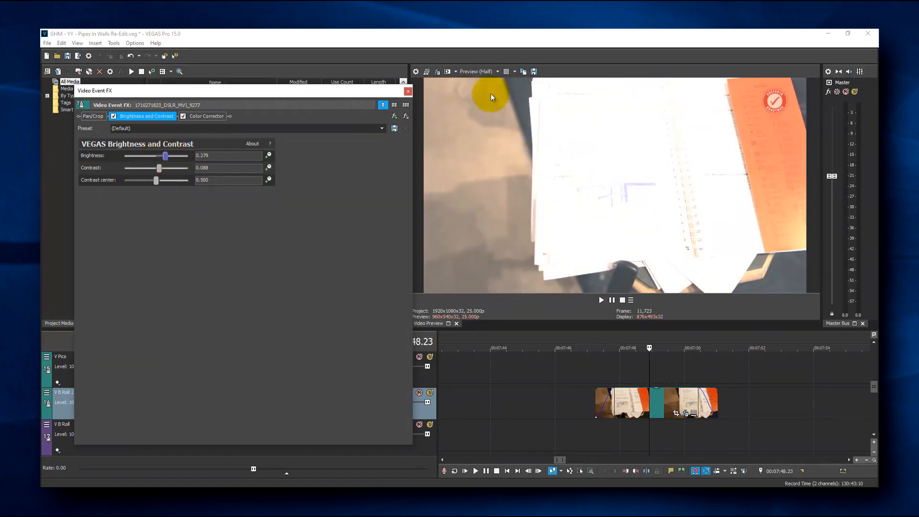
double_click(166, 156)
Try a much stronger Gamma in the Color Corrector, reset it, set it to 1.088 and close the clip's effects
click(201, 116)
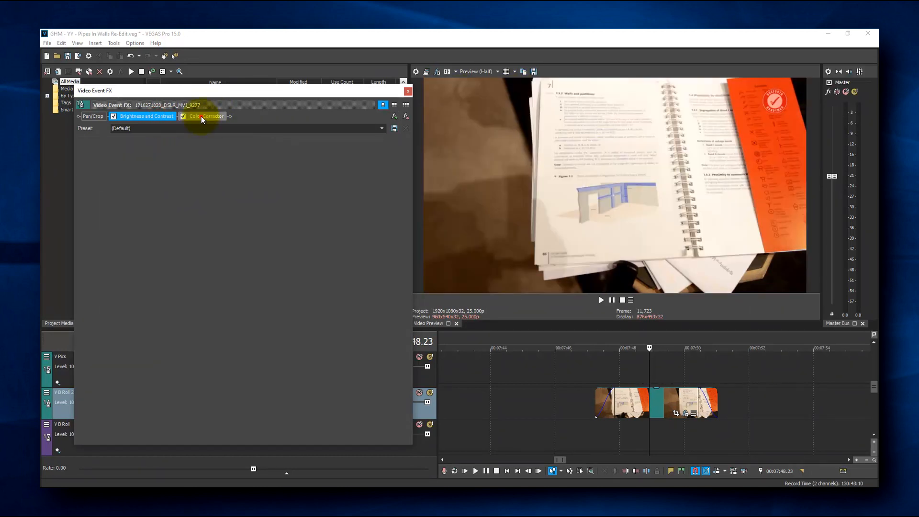
drag(148, 416, 163, 413)
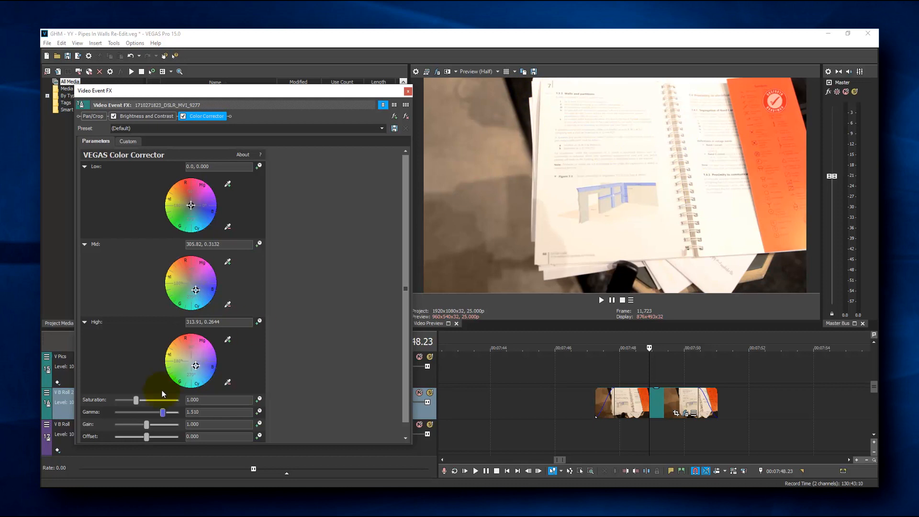
double_click(161, 414)
drag(147, 413, 152, 415)
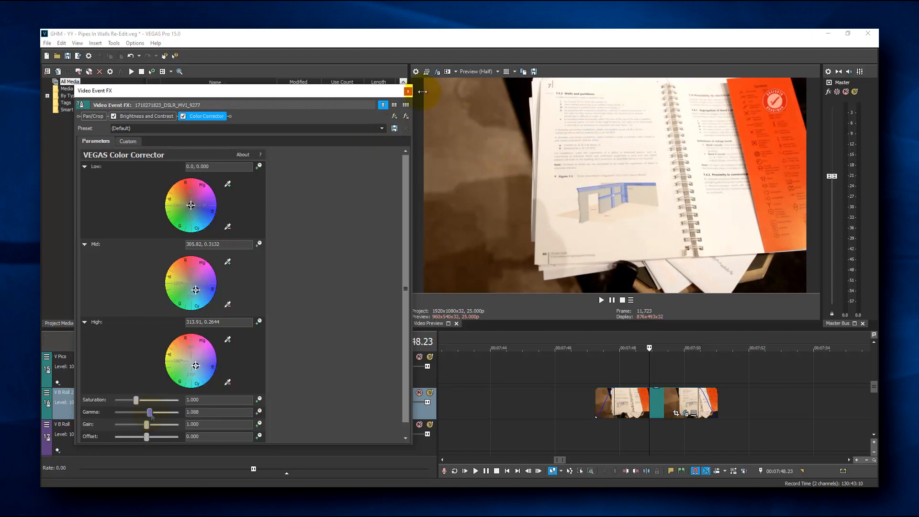
click(408, 91)
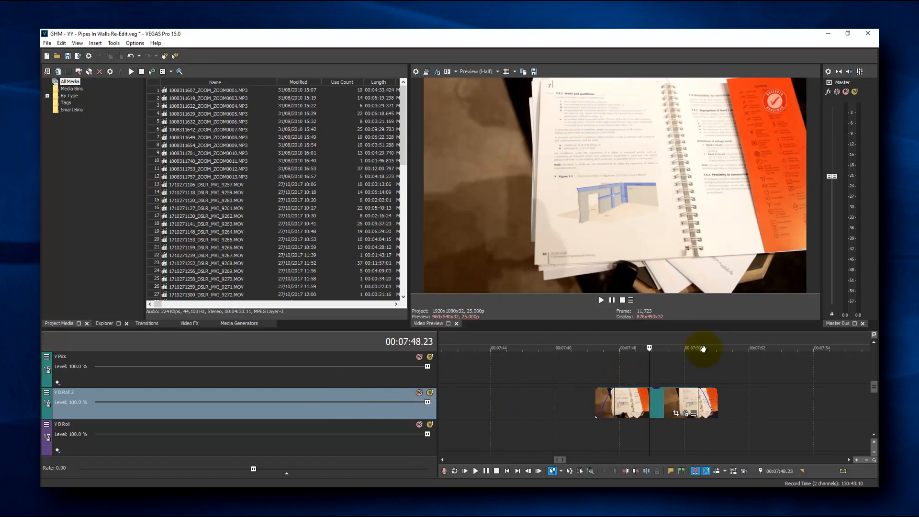
Look at the V House track for comparison and return to the V B Roll 2 clips
drag(873, 385, 873, 398)
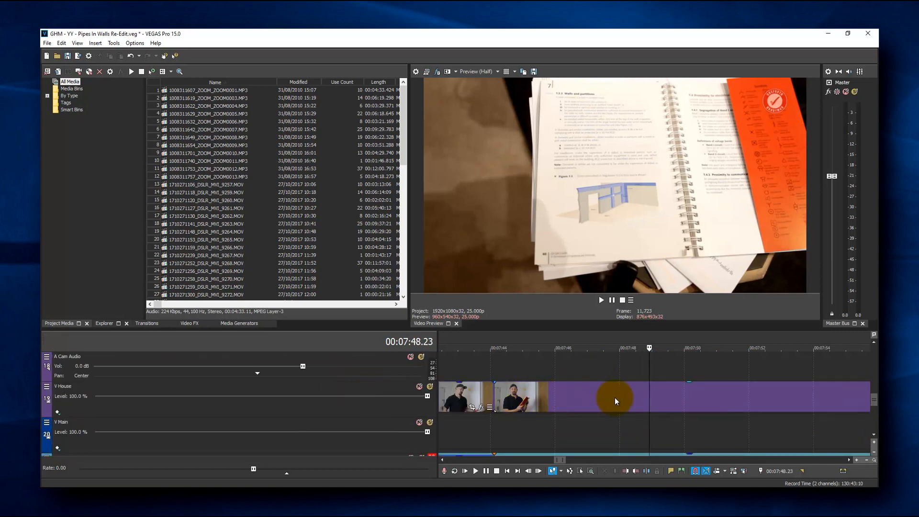
click(386, 389)
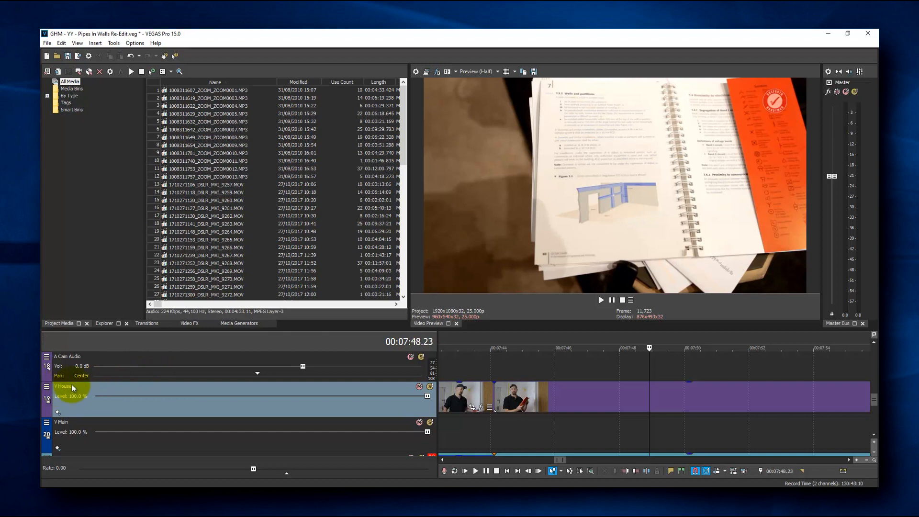
drag(875, 400, 875, 387)
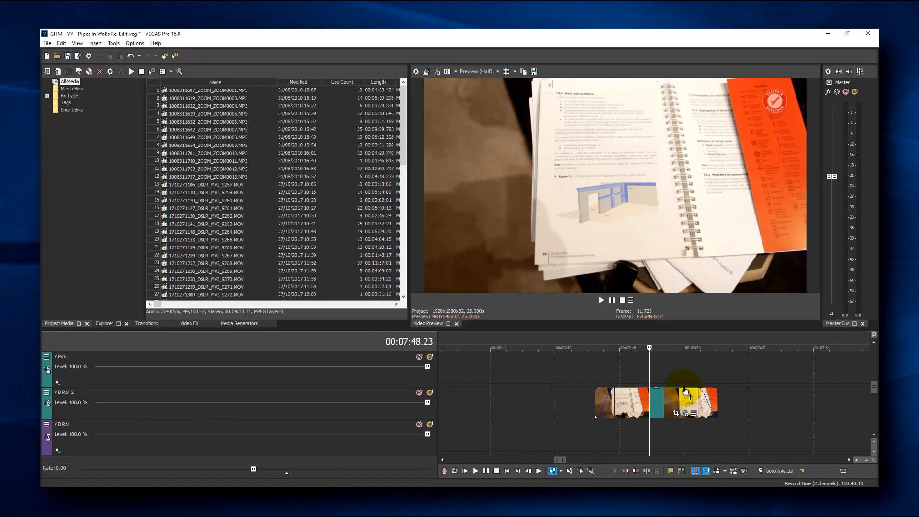
mouse_move(693, 391)
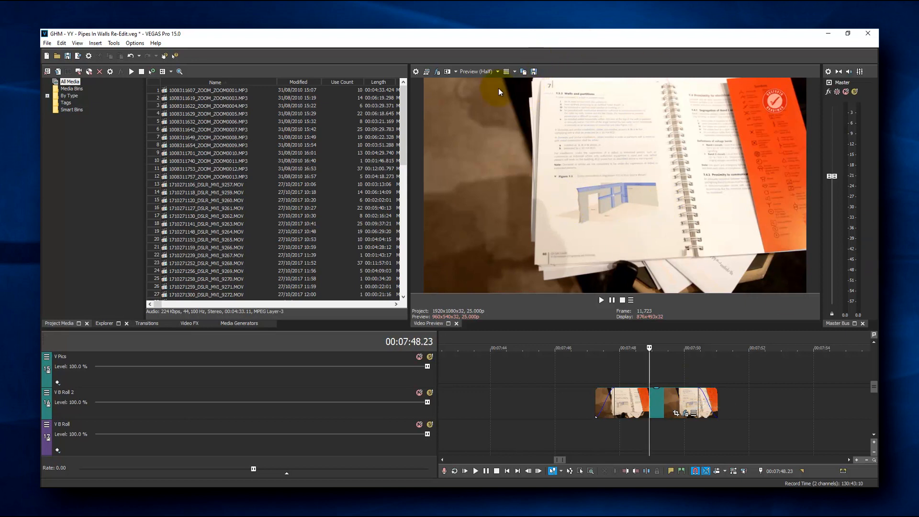
Disable the Levels effect in the preview's Video Output FX and close the effect window
click(437, 71)
drag(359, 90, 664, 82)
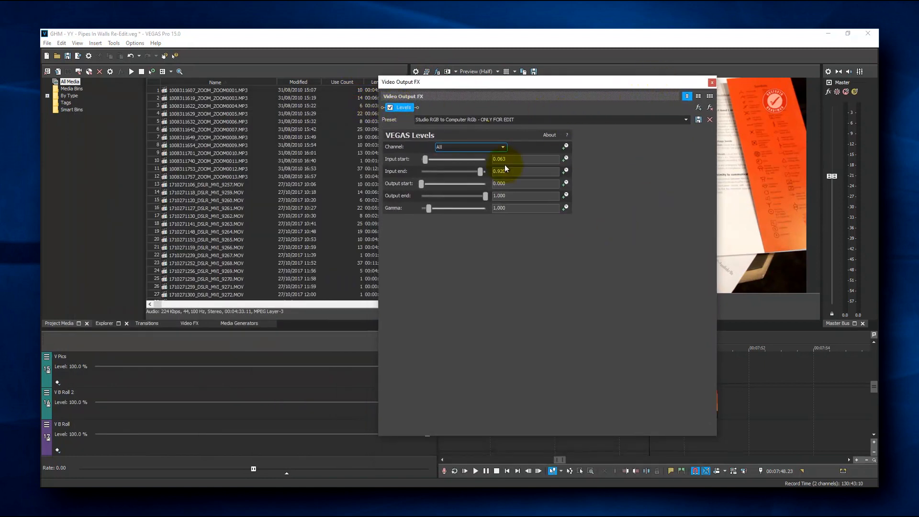
click(390, 107)
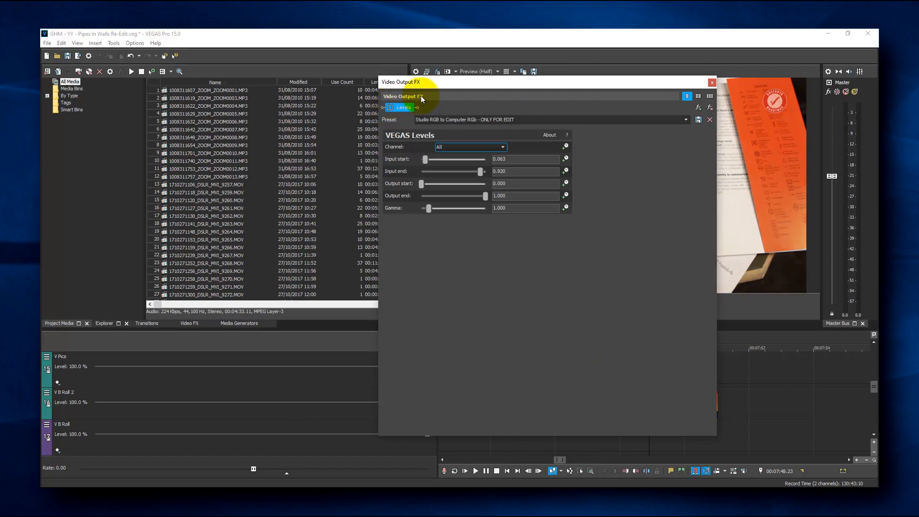
click(711, 82)
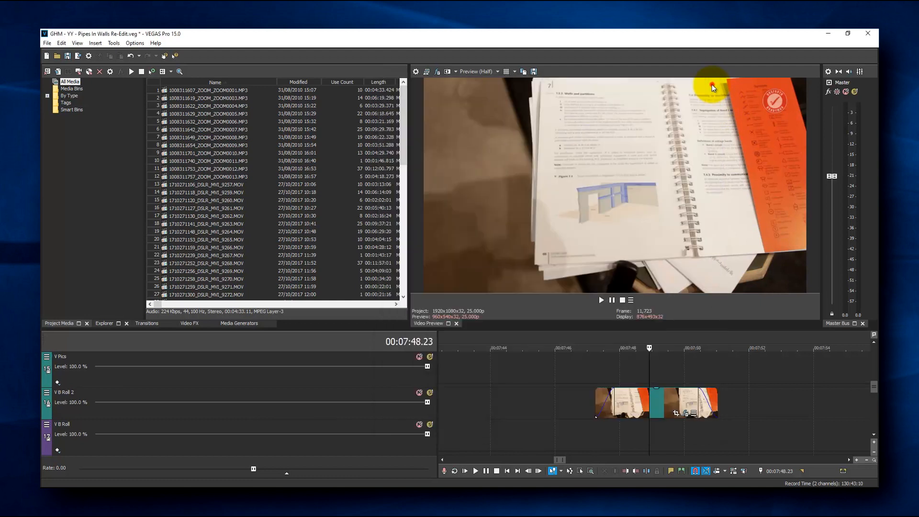